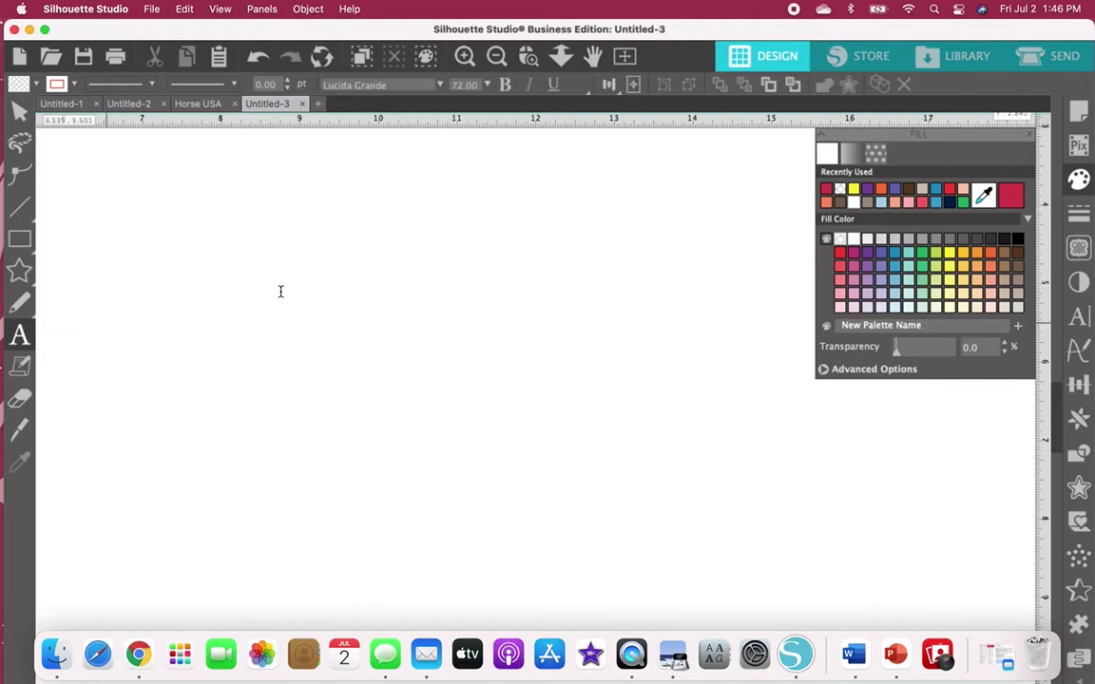
Create a two-line text 'Welcome' / 'to our Home' on the canvas and nudge it left.
{"action": "left_click", "coordinate": [279, 290]}
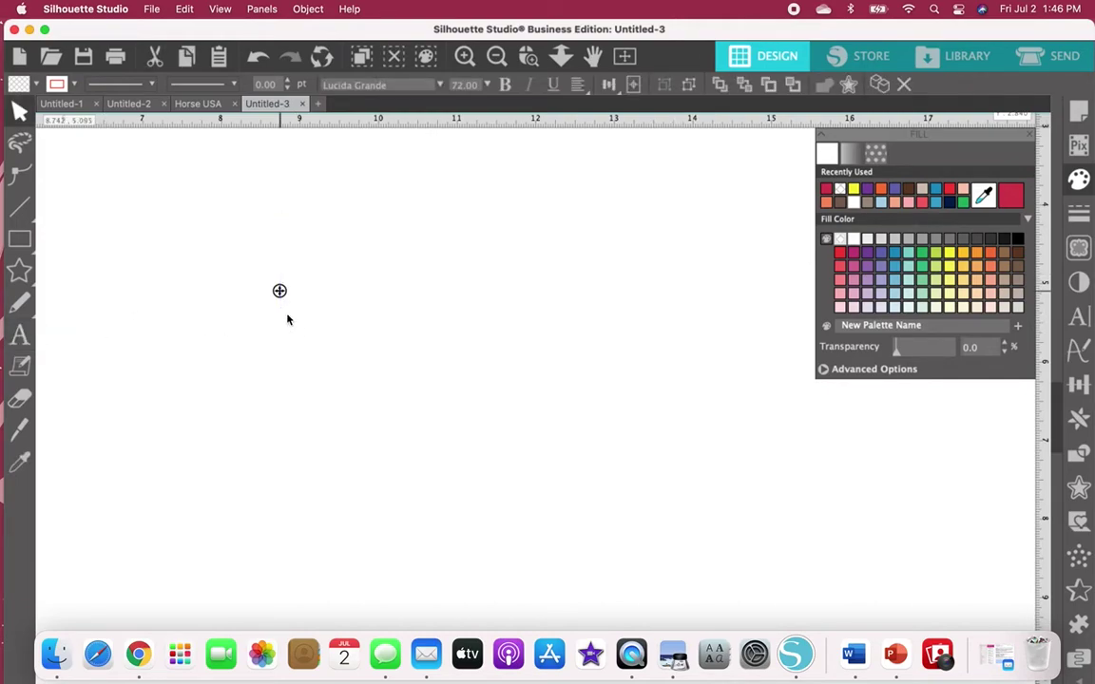
{"action": "key", "text": "super+v"}
{"action": "key", "text": "Return"}
{"action": "type", "text": "t"}
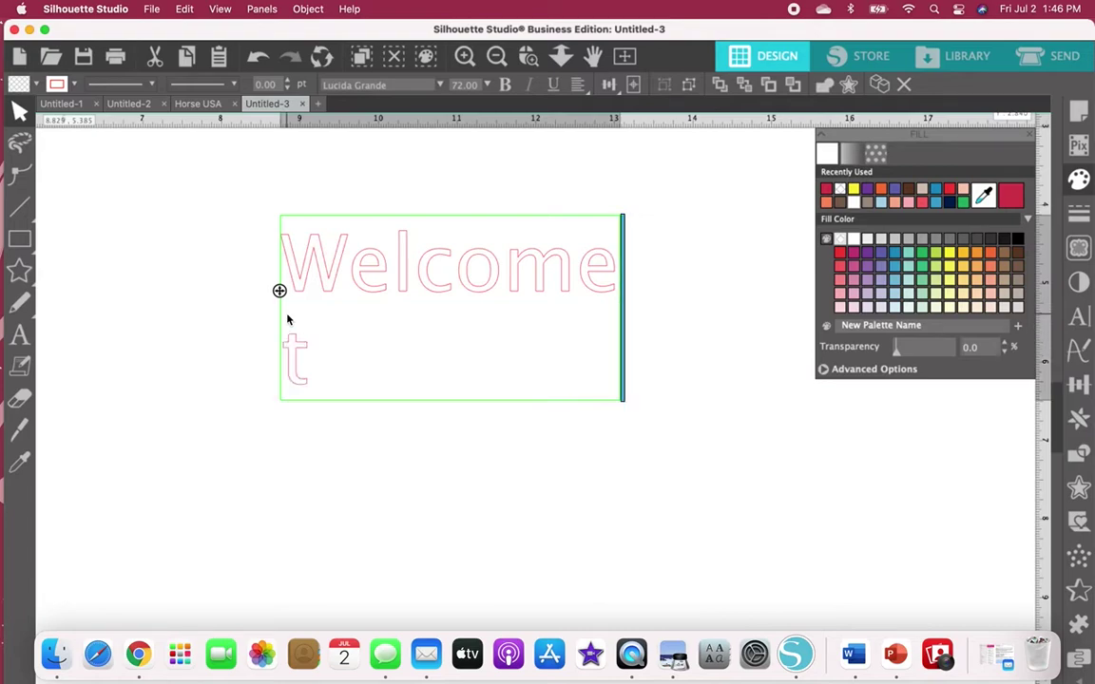
{"action": "type", "text": "o our Home"}
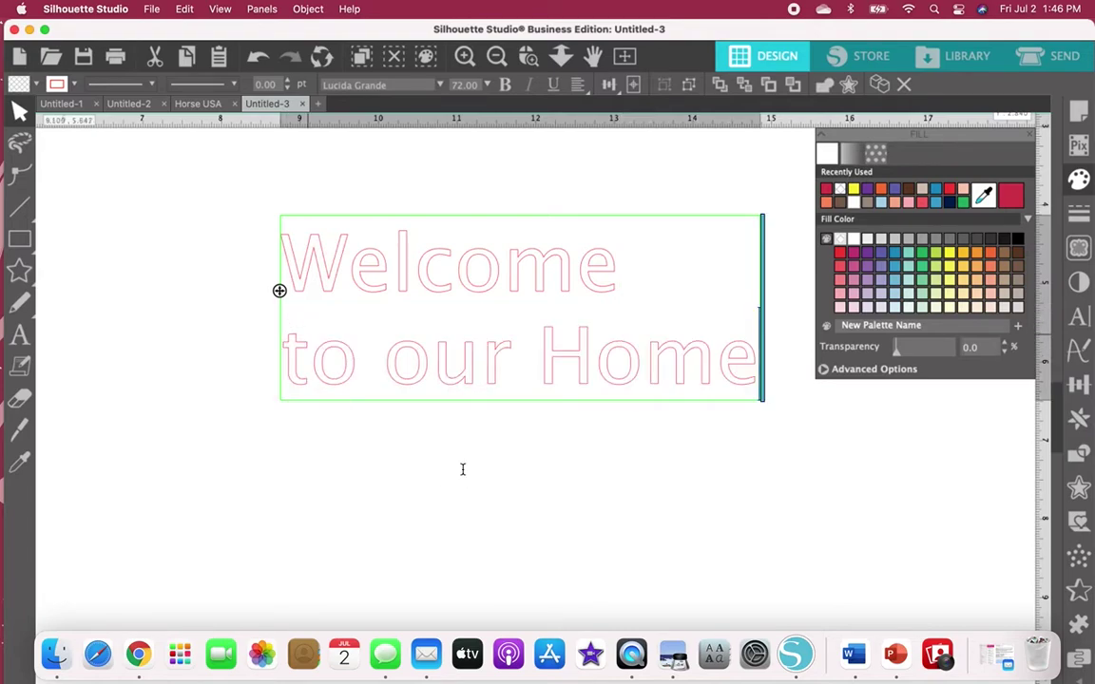
{"action": "left_click", "coordinate": [489, 378]}
{"action": "left_click_drag", "start_coordinate": [489, 378], "coordinate": [467, 381]}
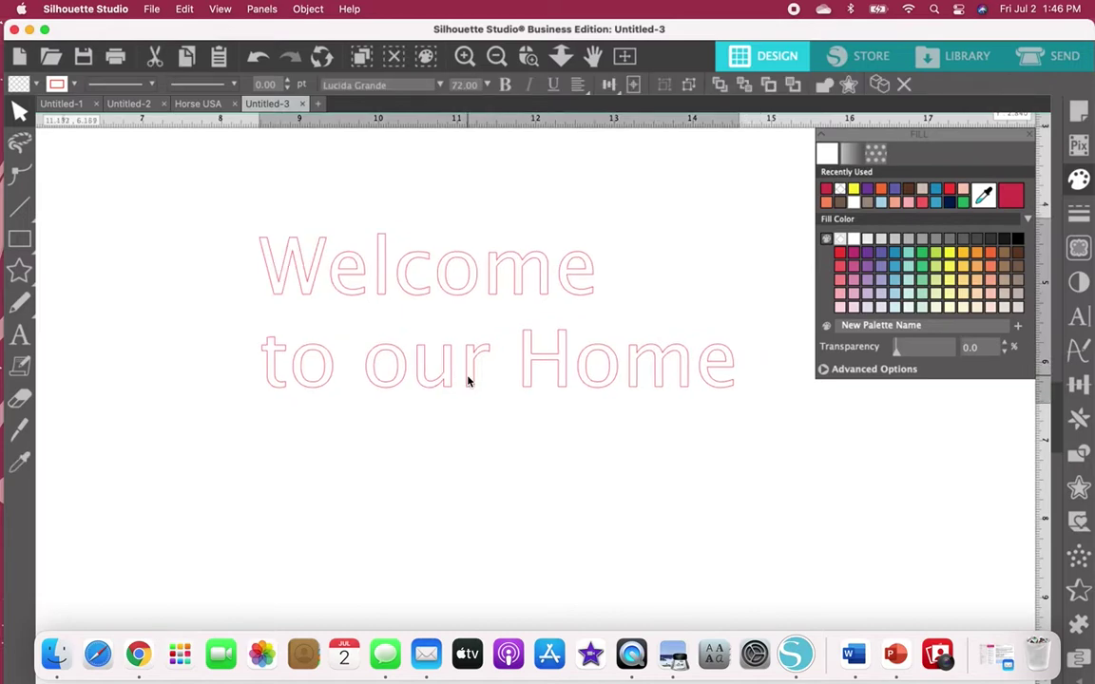
Centre-align both text lines and shift the text slightly down and left.
{"action": "left_click", "coordinate": [497, 283]}
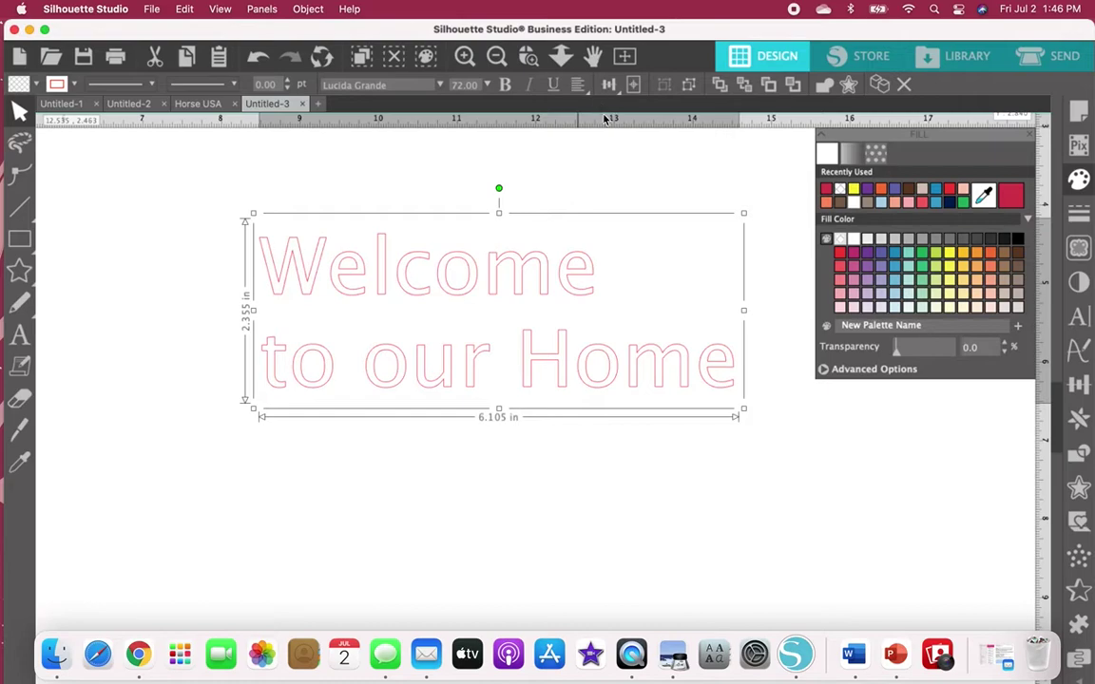
{"action": "left_click", "coordinate": [578, 85]}
{"action": "left_click", "coordinate": [601, 110]}
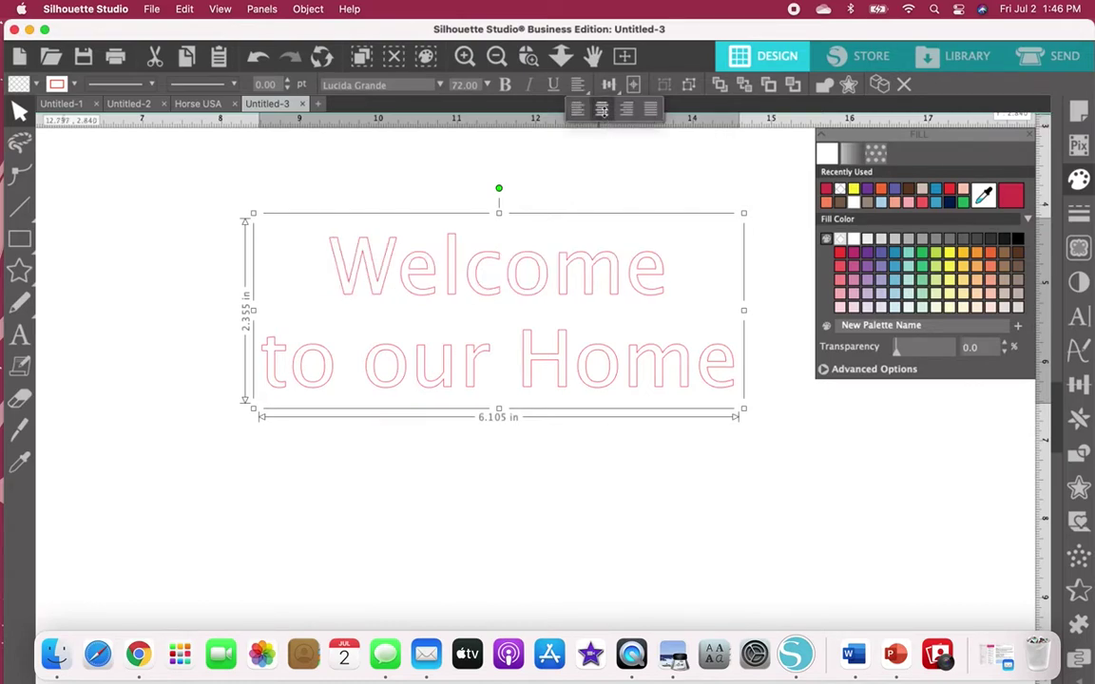
{"action": "left_click", "coordinate": [538, 187]}
{"action": "left_click_drag", "start_coordinate": [477, 274], "coordinate": [454, 299]}
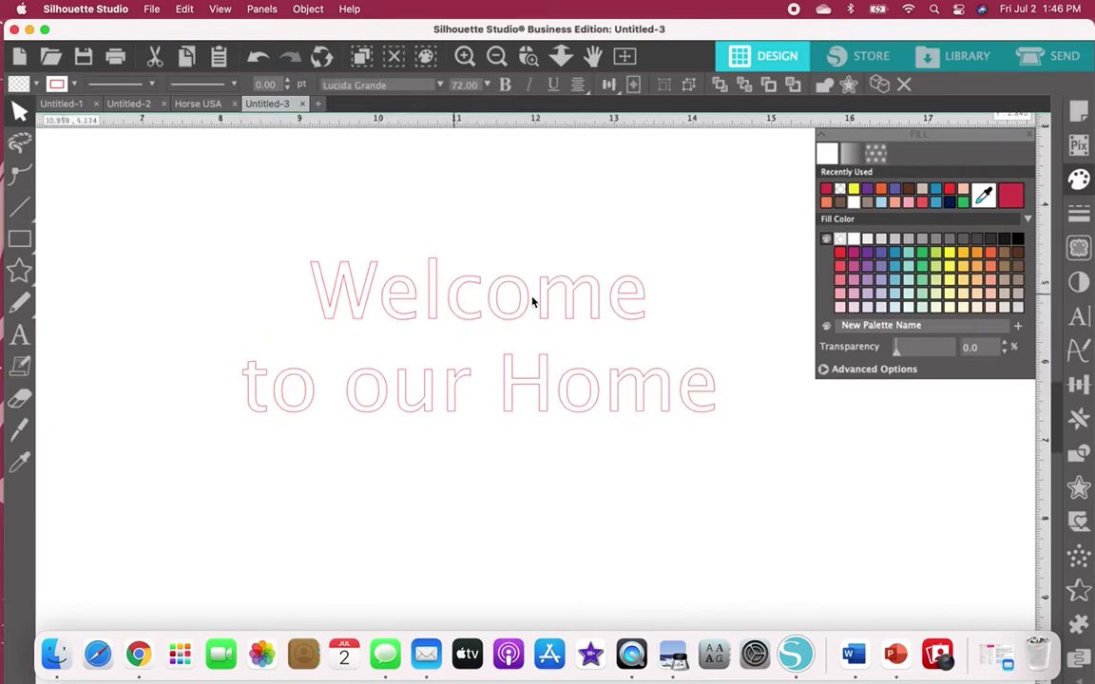
{"action": "left_click", "coordinate": [633, 316]}
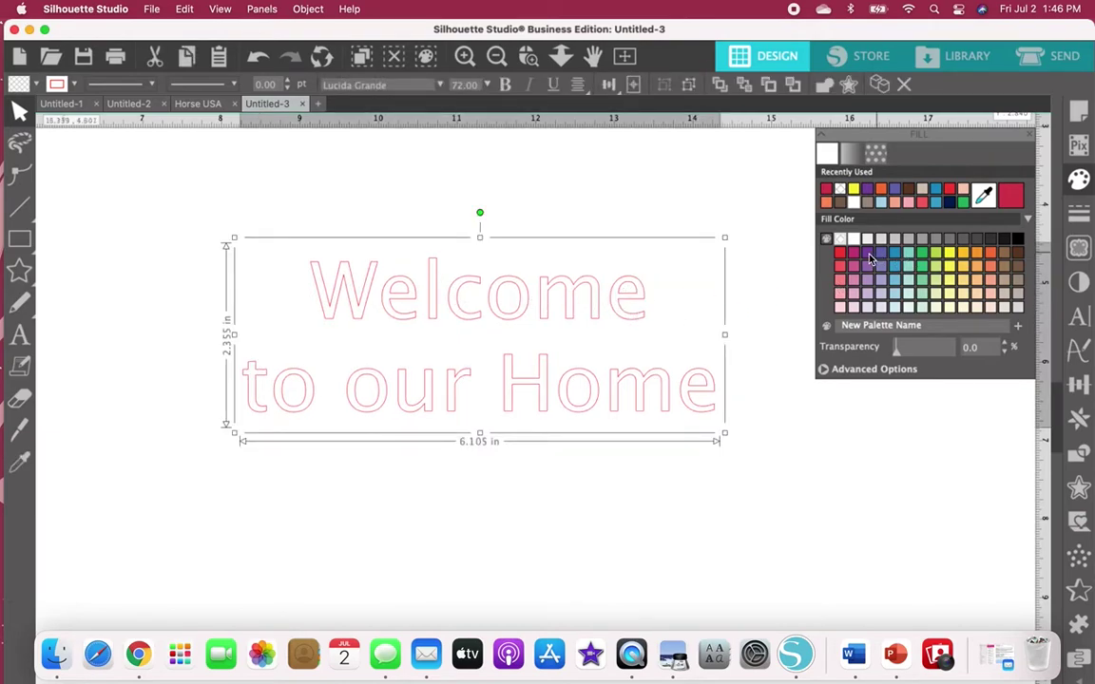
Draw a rectangle of about 7.878 × 2.961 in around the text.
{"action": "left_click", "coordinate": [24, 242]}
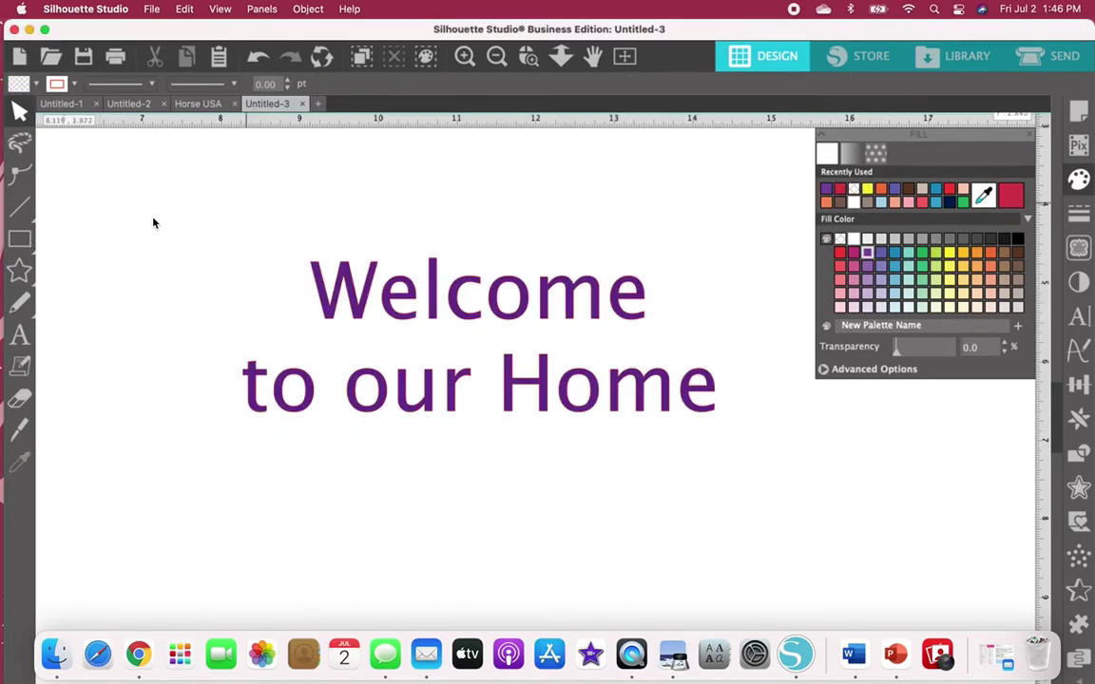
{"action": "left_click", "coordinate": [25, 243]}
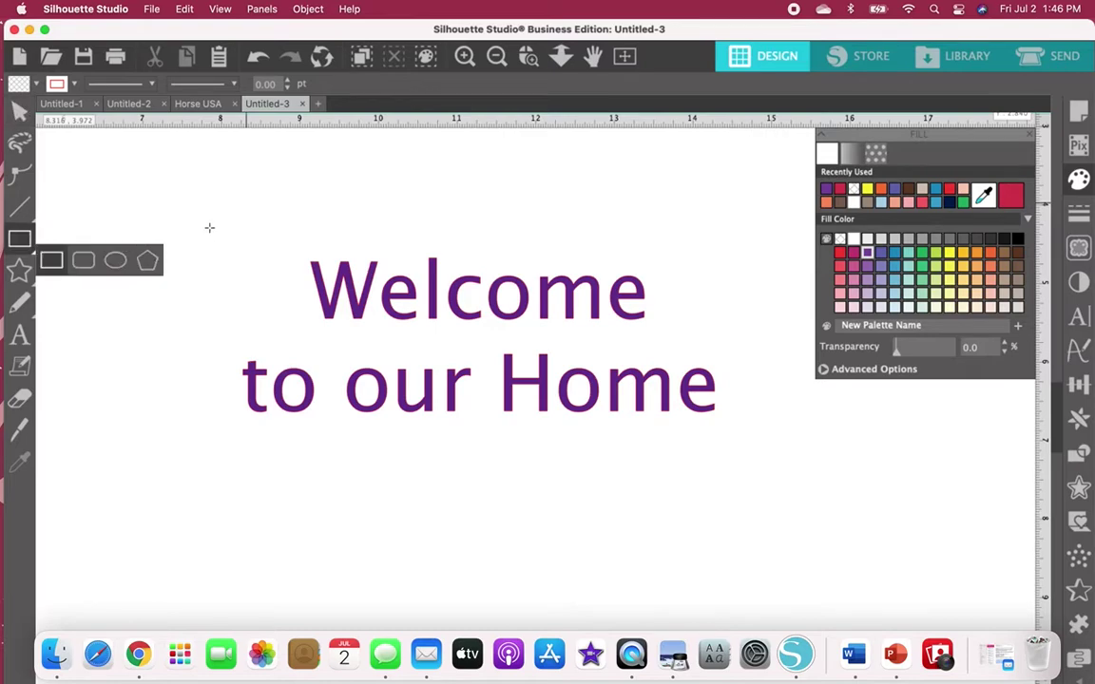
{"action": "left_click_drag", "start_coordinate": [176, 226], "coordinate": [296, 316]}
{"action": "left_click_drag", "start_coordinate": [773, 462], "coordinate": [794, 459]}
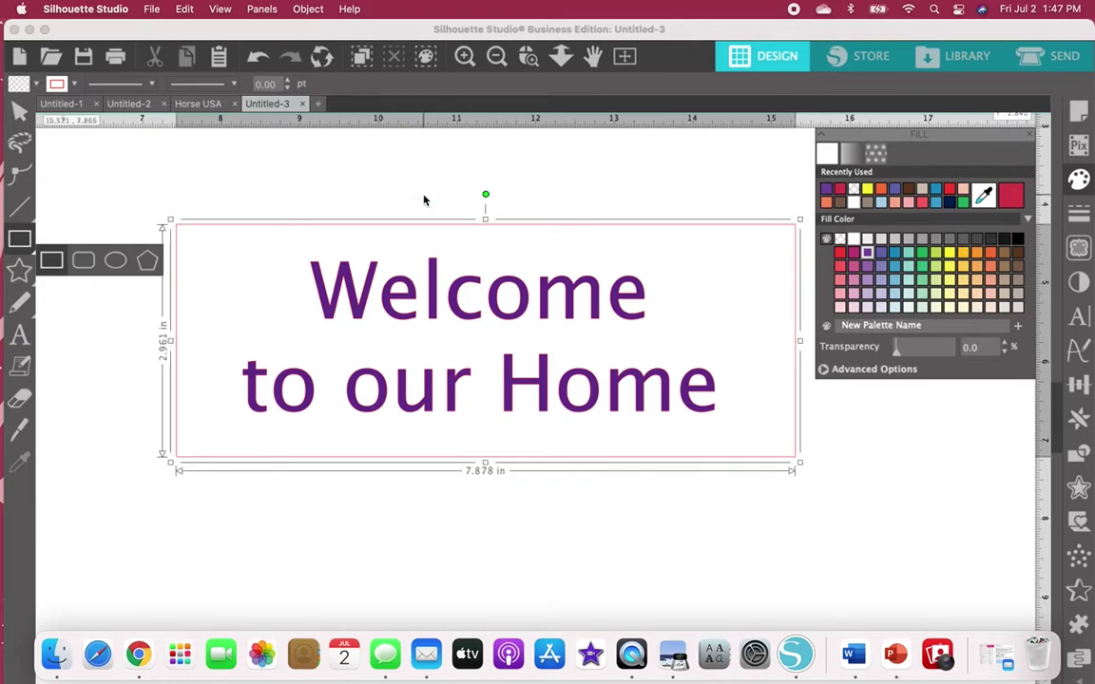
Centre the text inside the rectangle.
{"action": "left_click_drag", "start_coordinate": [375, 191], "coordinate": [470, 431]}
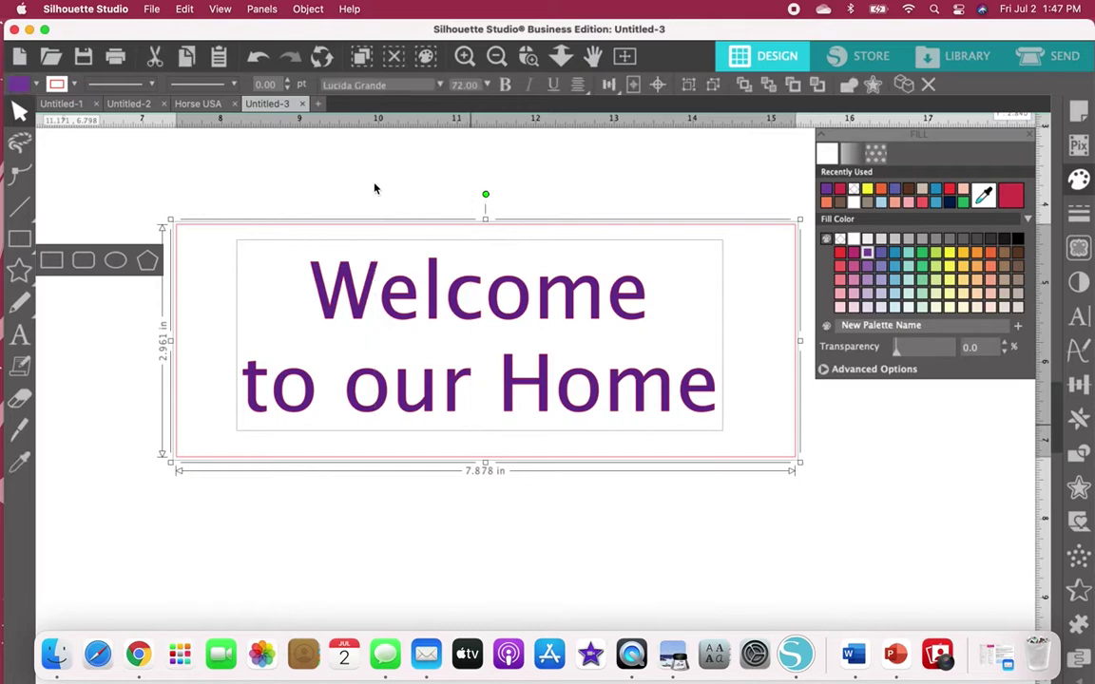
{"action": "left_click", "coordinate": [658, 85]}
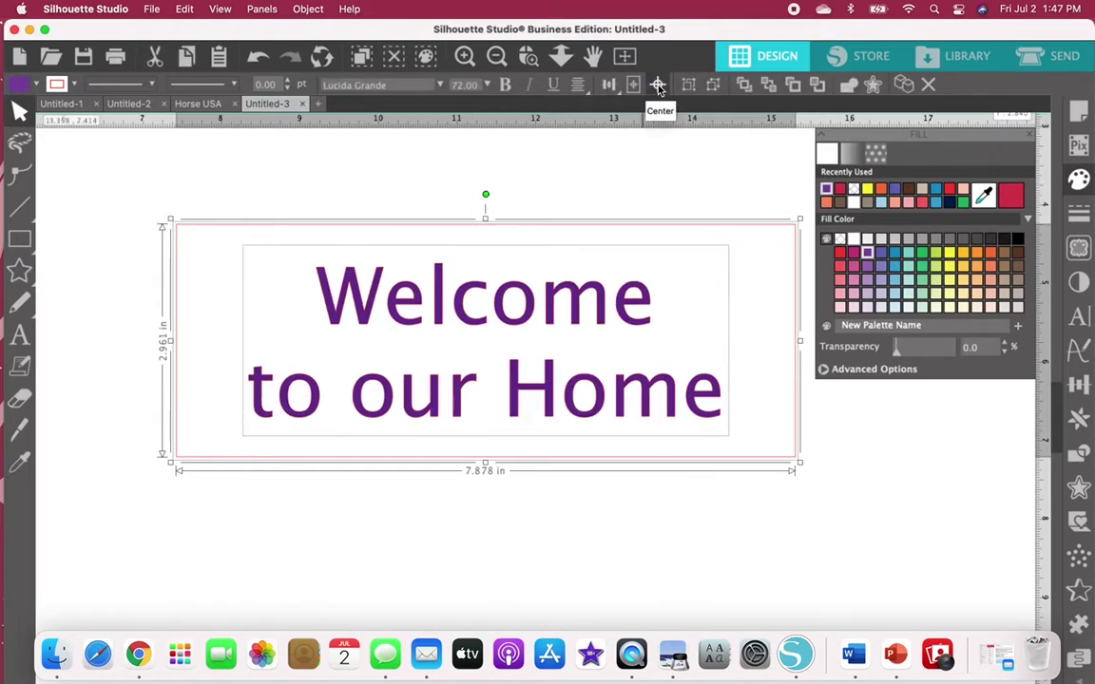
{"action": "left_click", "coordinate": [782, 225]}
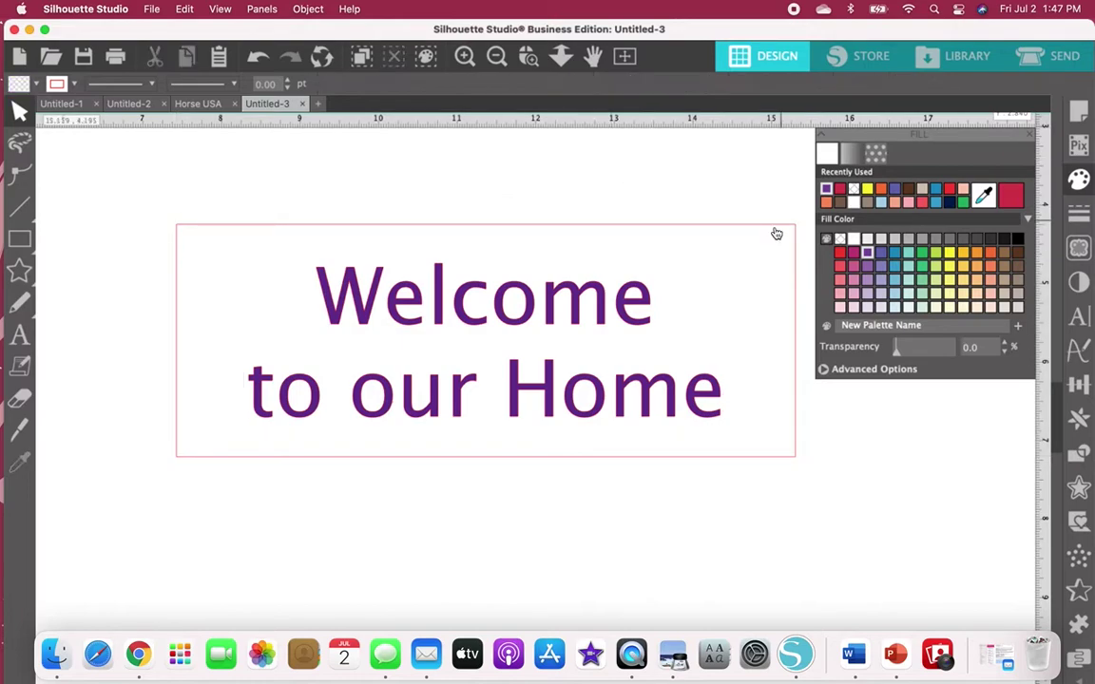
Send the red-orange rectangle behind the purple text, then reselect the rectangle.
{"action": "key", "text": "super+a"}
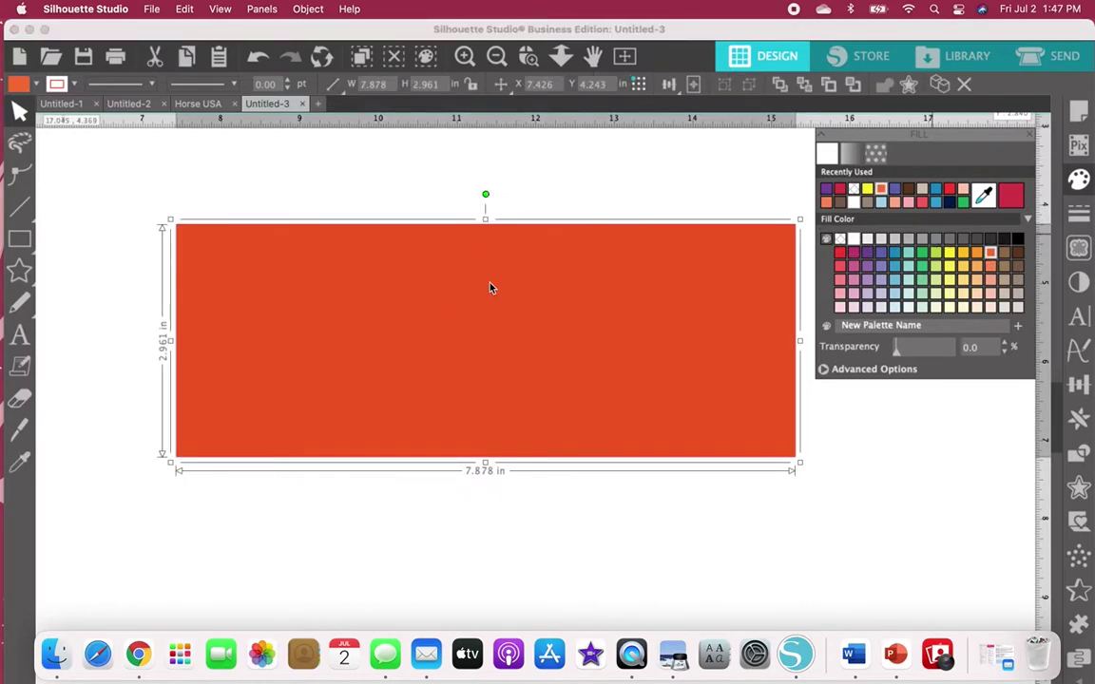
{"action": "right_click", "coordinate": [567, 332]}
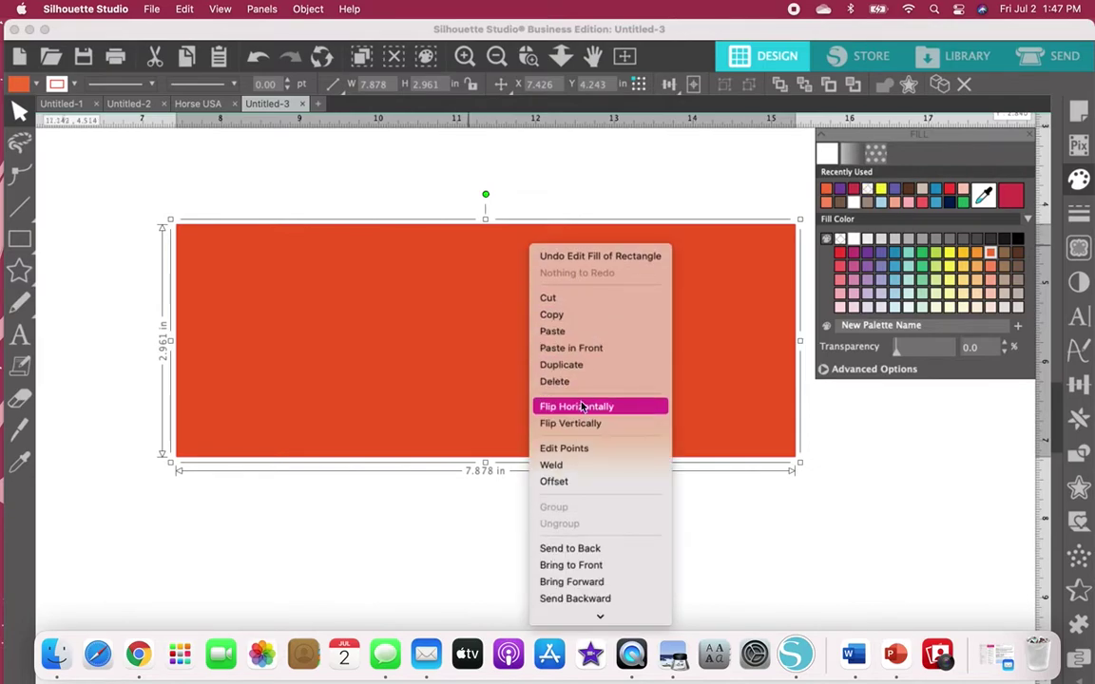
{"action": "left_click", "coordinate": [576, 530]}
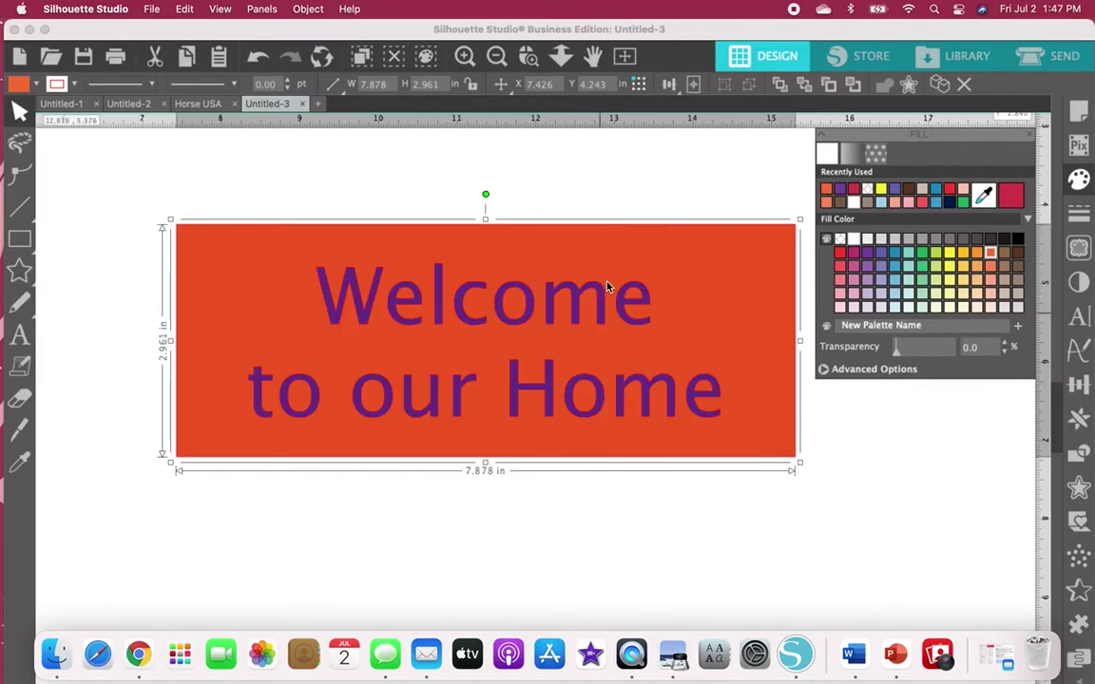
{"action": "left_click", "coordinate": [264, 188]}
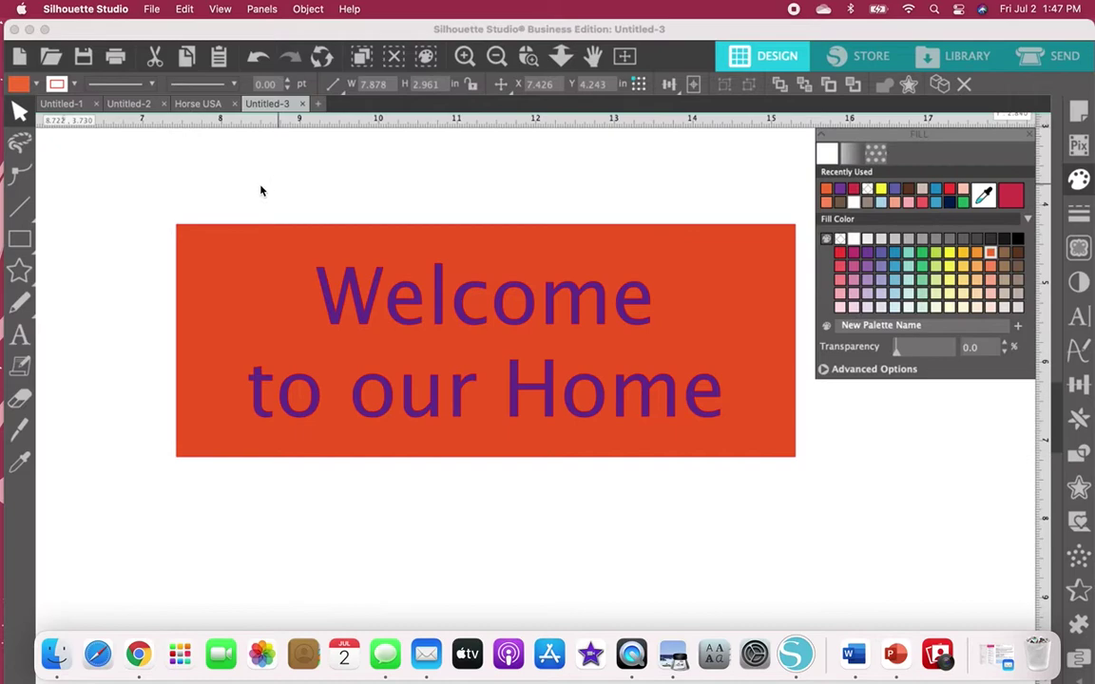
{"action": "left_click", "coordinate": [216, 232]}
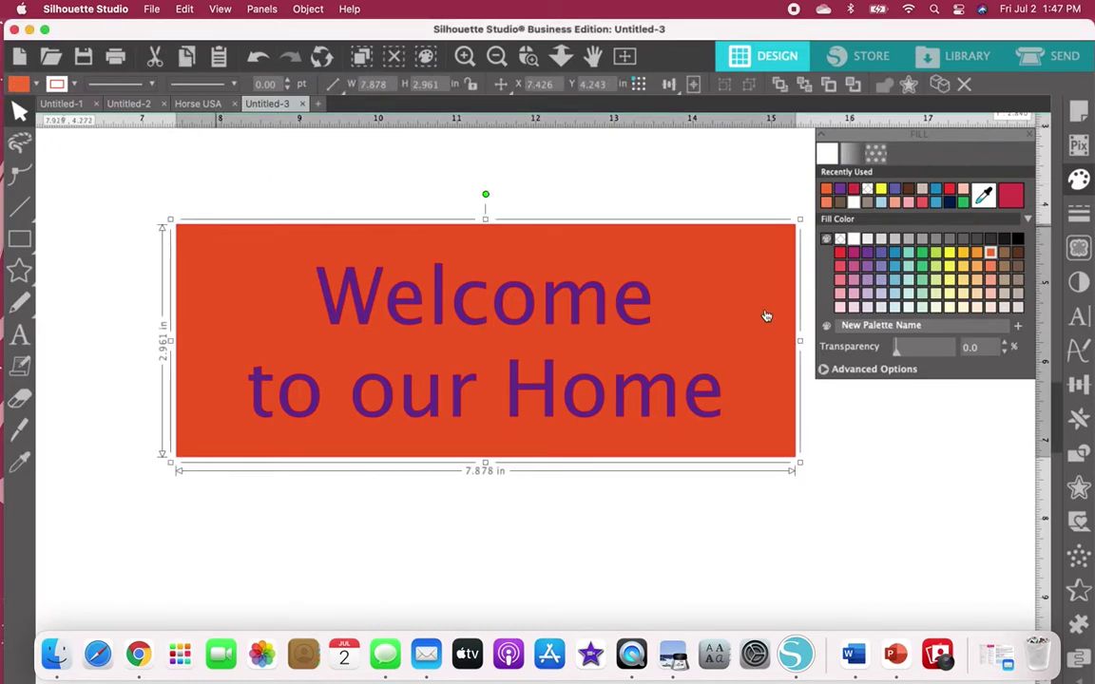
{"action": "left_click", "coordinate": [1078, 486]}
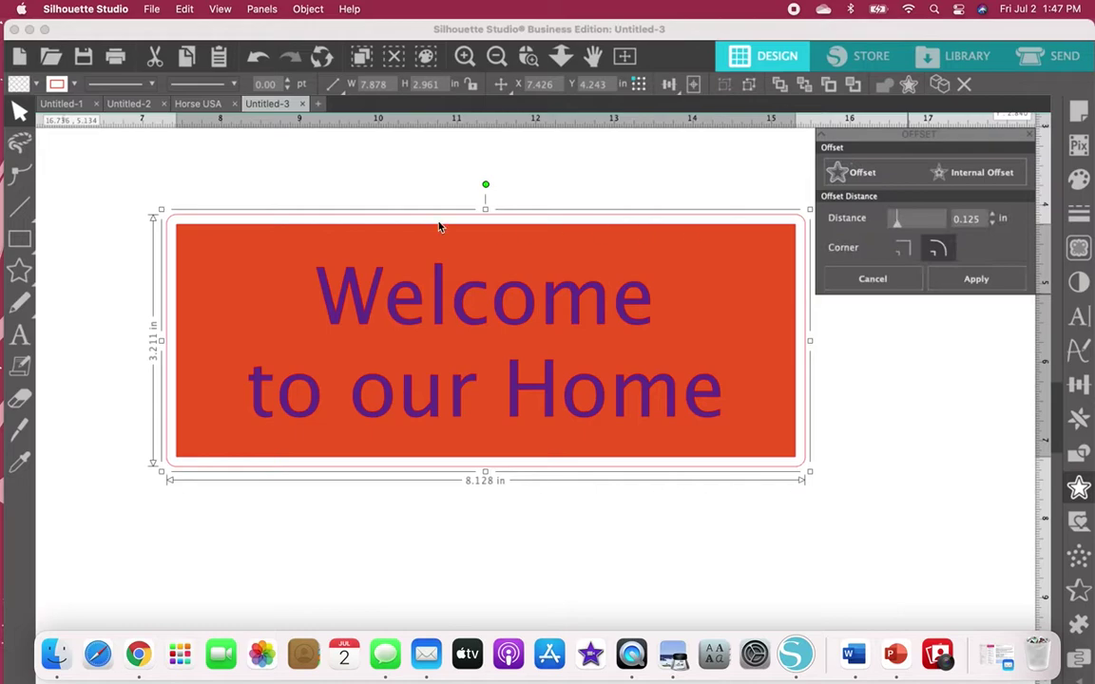
Add a 0.050 in square-cornered offset border around the rectangle, measuring 7.978 × 3.061 in.
{"action": "left_click", "coordinate": [906, 249]}
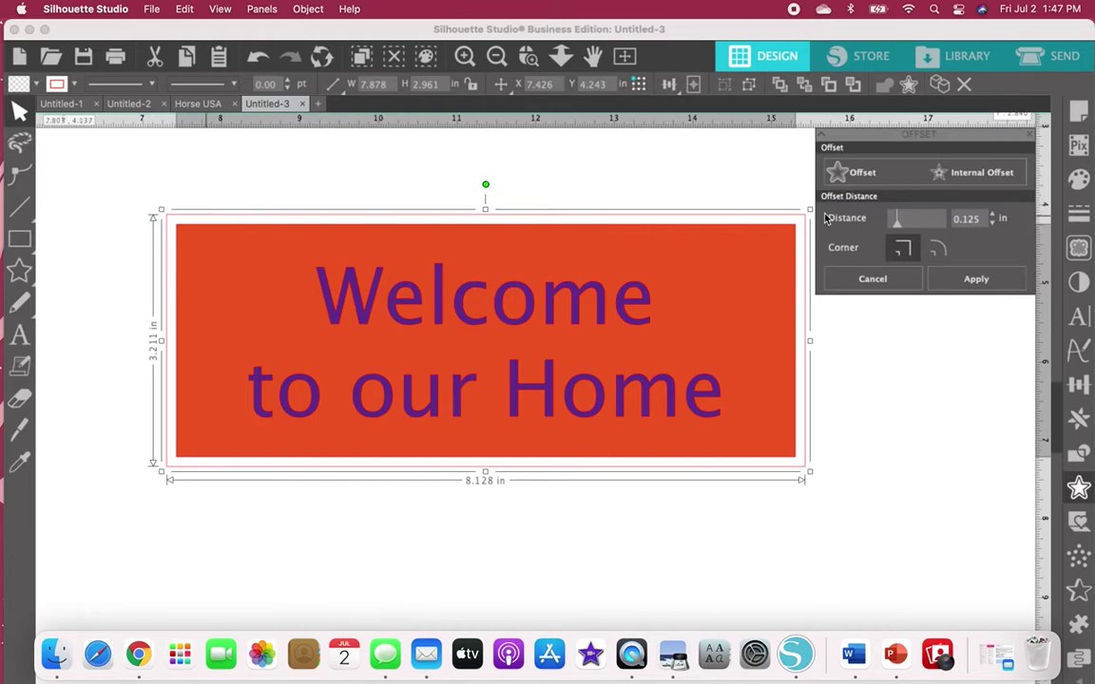
{"action": "left_click", "coordinate": [994, 222]}
{"action": "left_click", "coordinate": [993, 222]}
{"action": "left_click", "coordinate": [993, 222]}
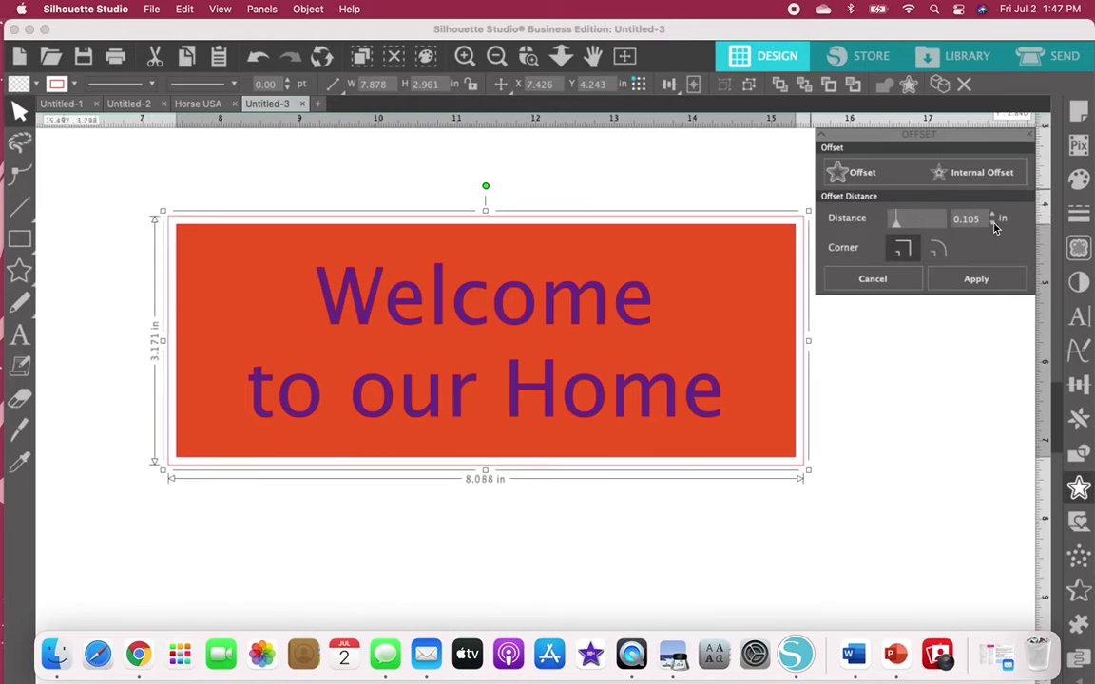
{"action": "left_click", "coordinate": [993, 222]}
{"action": "left_click", "coordinate": [993, 222]}
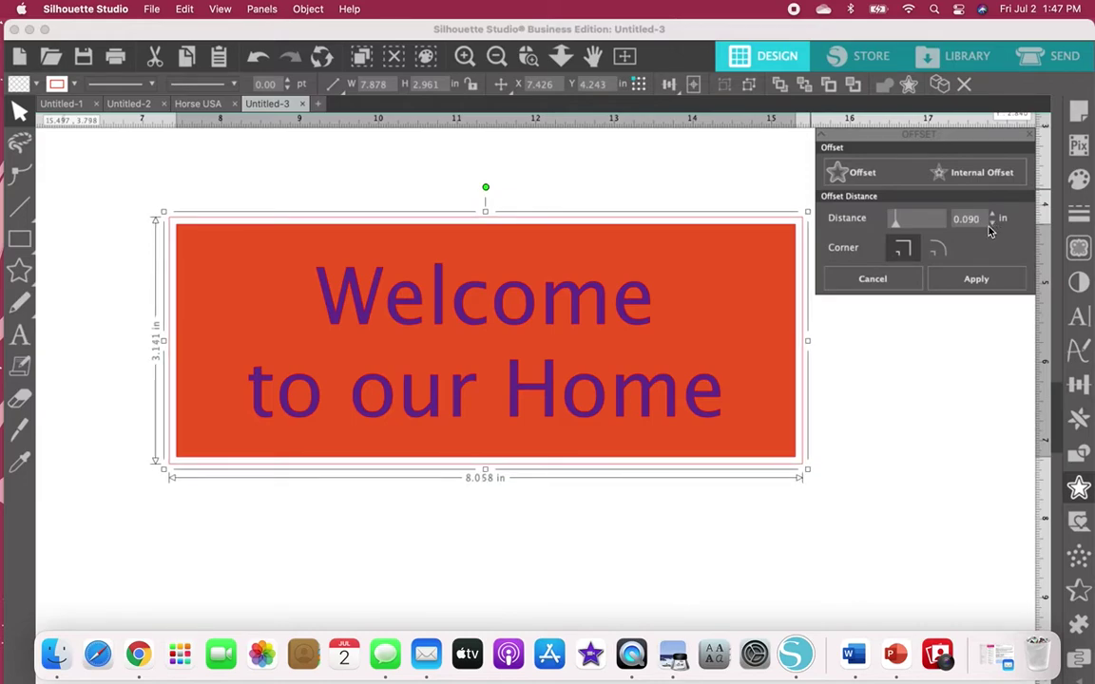
{"action": "left_click", "coordinate": [990, 225]}
{"action": "left_click", "coordinate": [989, 225]}
{"action": "left_click", "coordinate": [990, 224]}
{"action": "left_click", "coordinate": [992, 225]}
{"action": "left_click", "coordinate": [992, 225]}
{"action": "left_click", "coordinate": [993, 224]}
{"action": "left_click", "coordinate": [993, 224]}
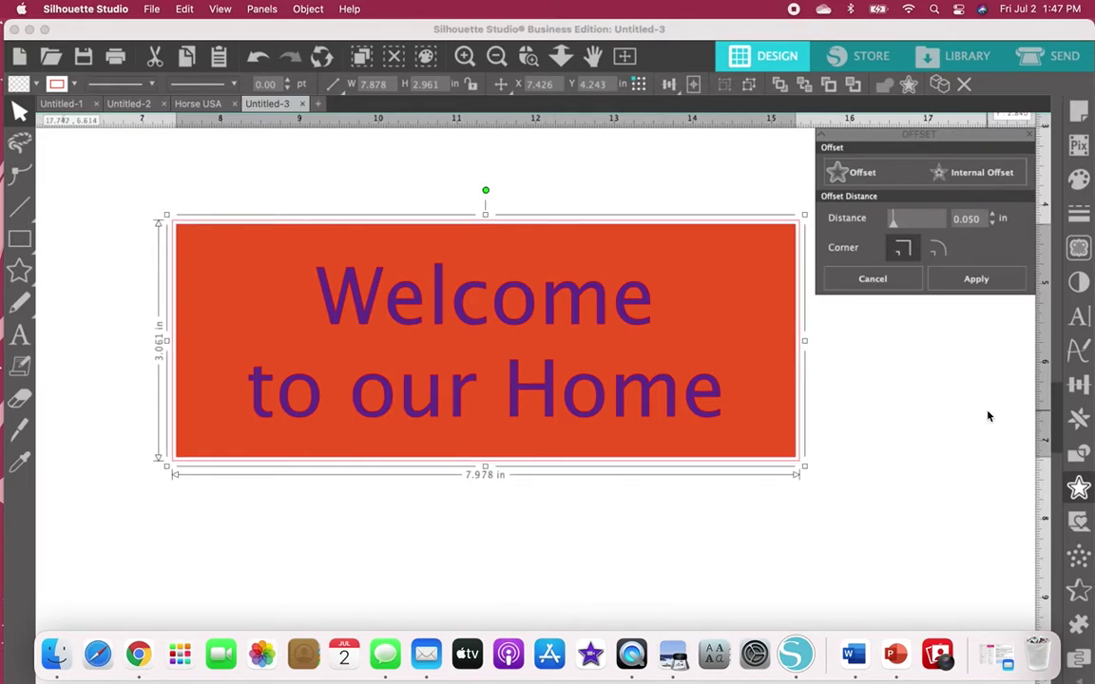
{"action": "left_click", "coordinate": [974, 281]}
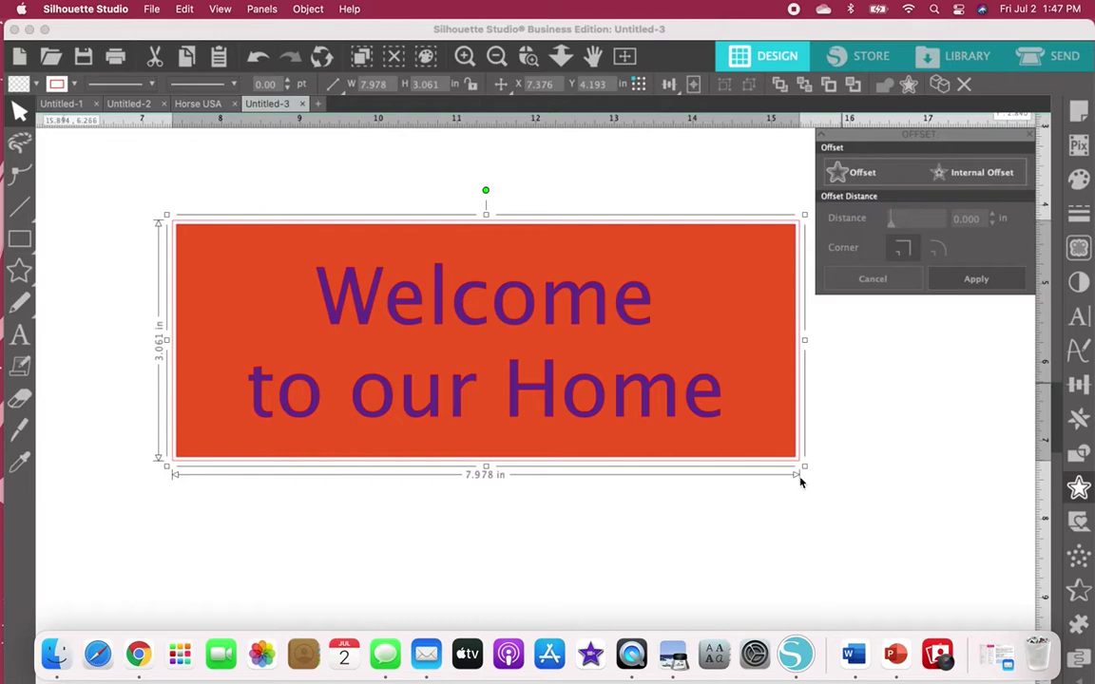
{"action": "left_click", "coordinate": [73, 84]}
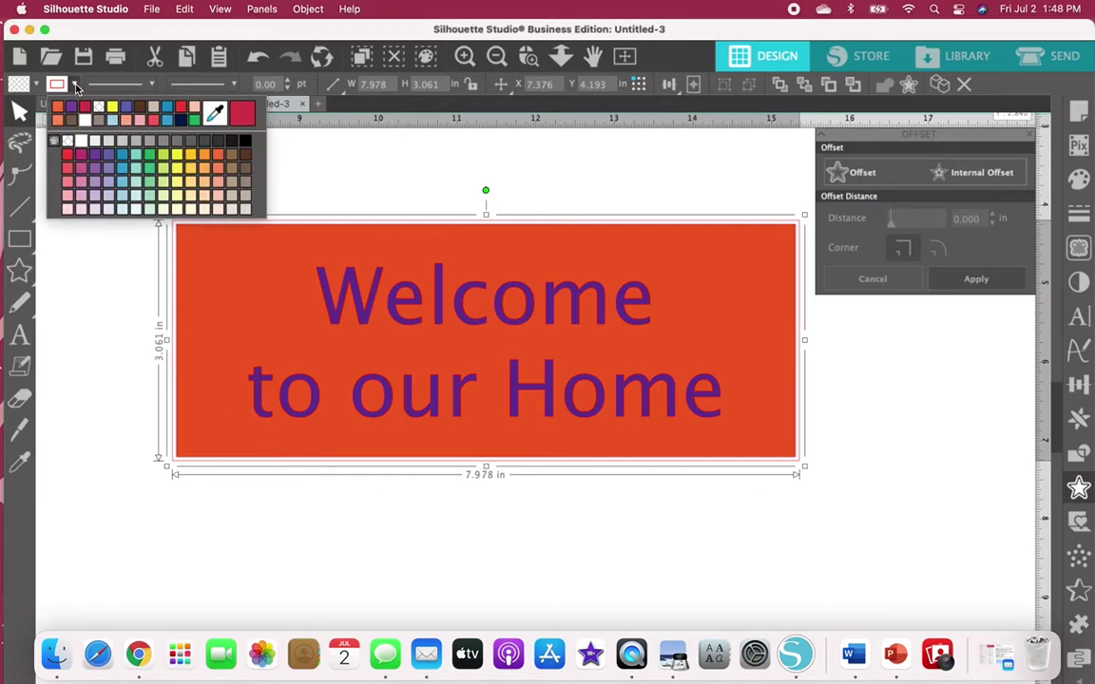
Colour the border line crimson, then select the rectangle and text without the border.
{"action": "left_click", "coordinate": [245, 115]}
{"action": "left_click", "coordinate": [166, 270]}
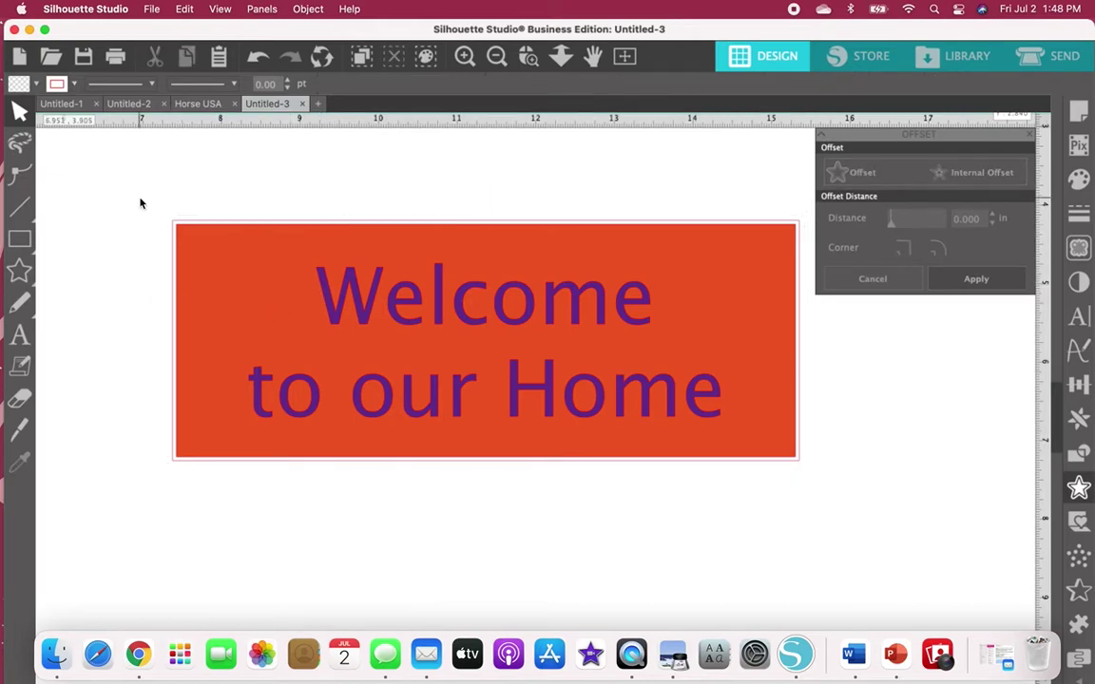
{"action": "left_click_drag", "start_coordinate": [140, 204], "coordinate": [818, 518]}
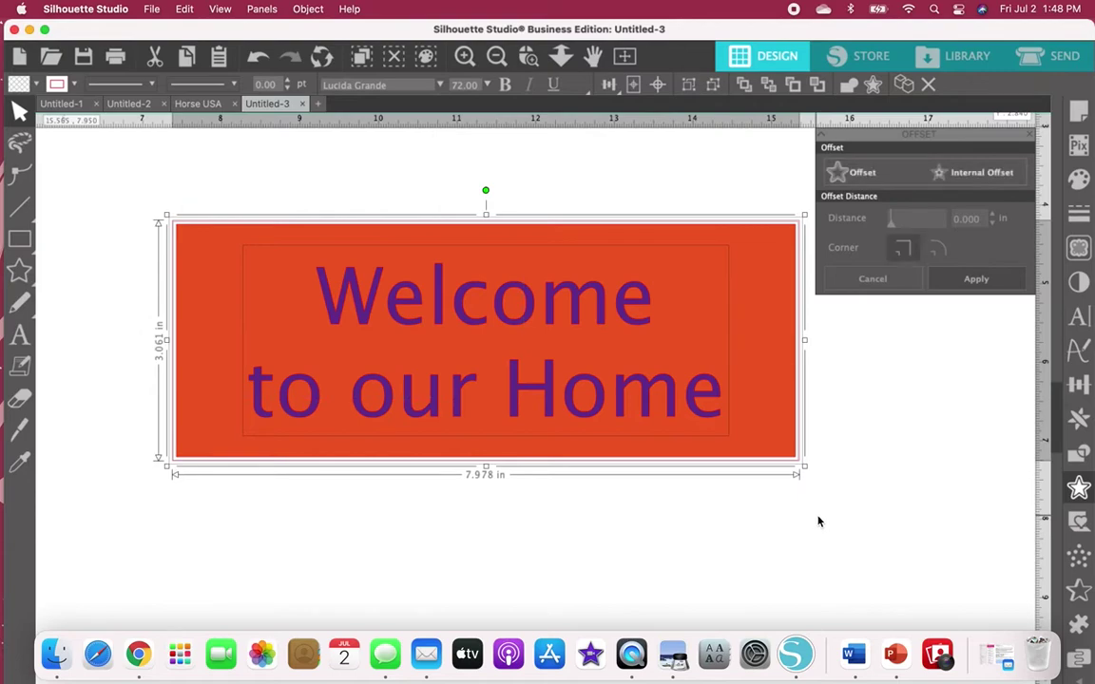
{"action": "left_click", "coordinate": [172, 222]}
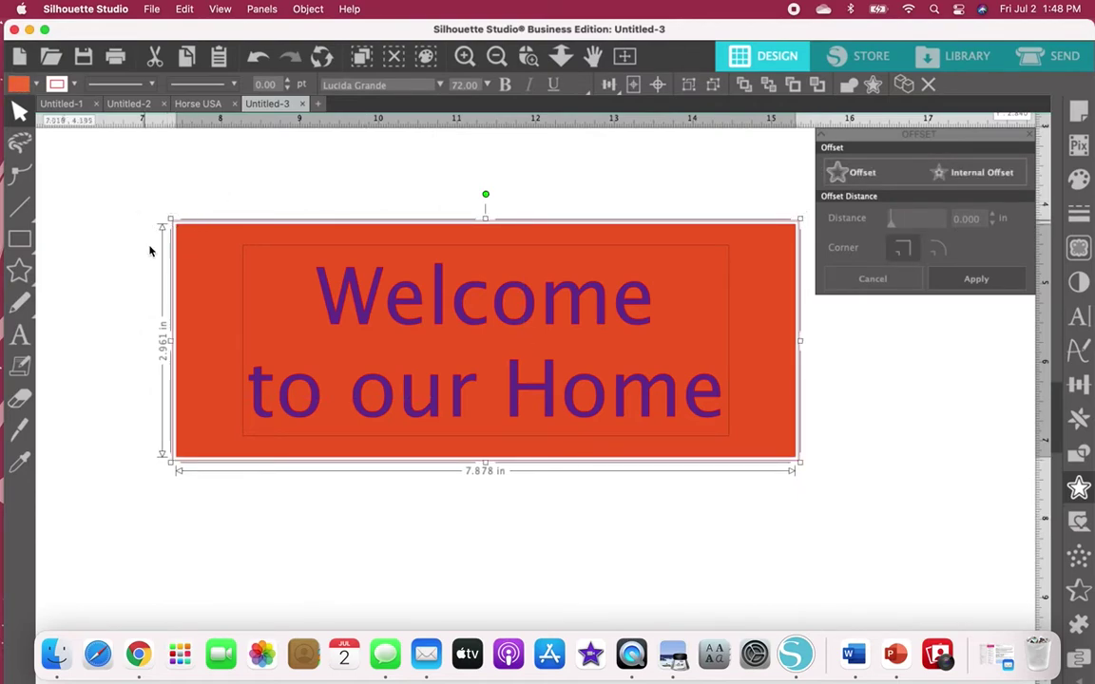
Make the rectangle and 'Welcome to our Home' text one compound path, then reselect it.
{"action": "right_click", "coordinate": [549, 275]}
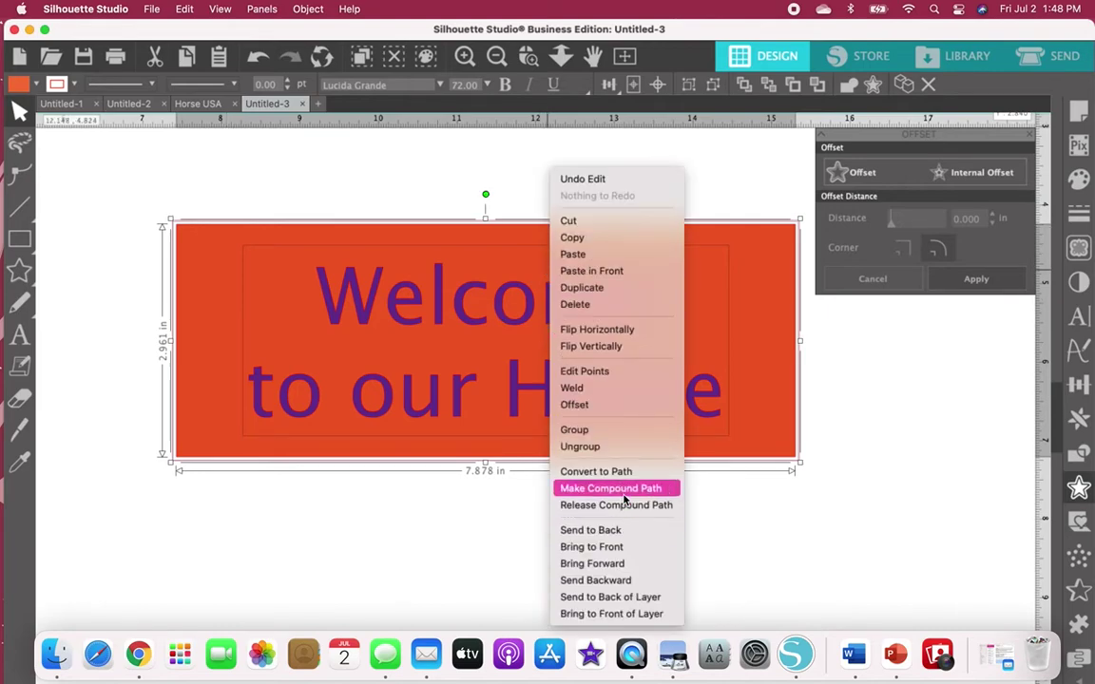
{"action": "left_click", "coordinate": [617, 490]}
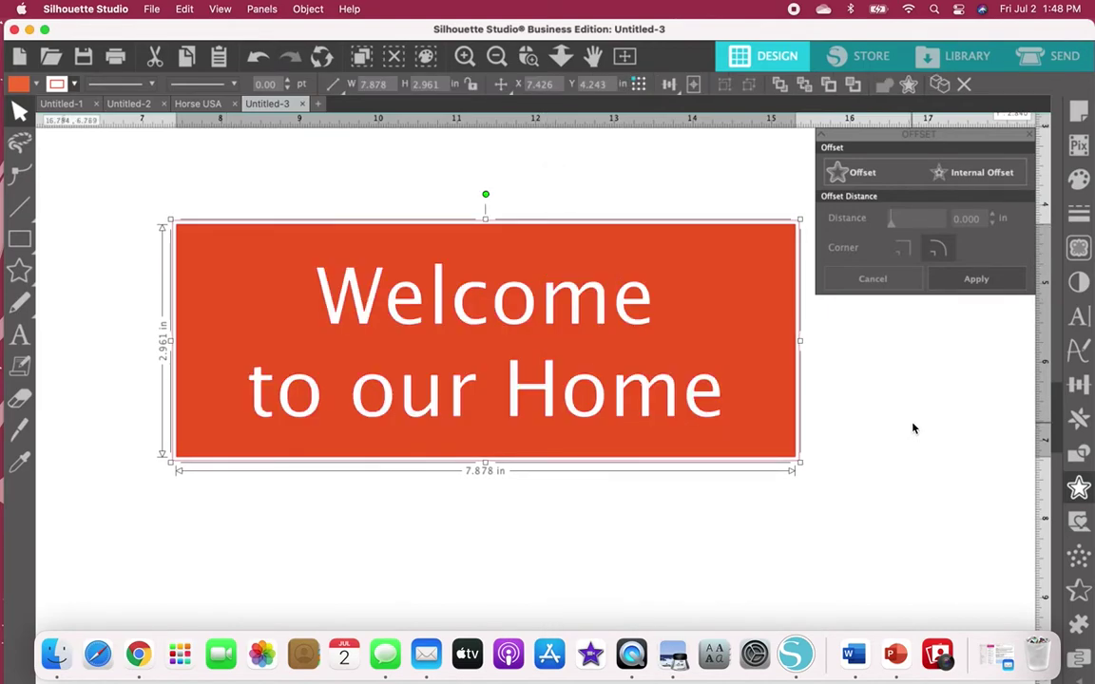
{"action": "left_click", "coordinate": [912, 428]}
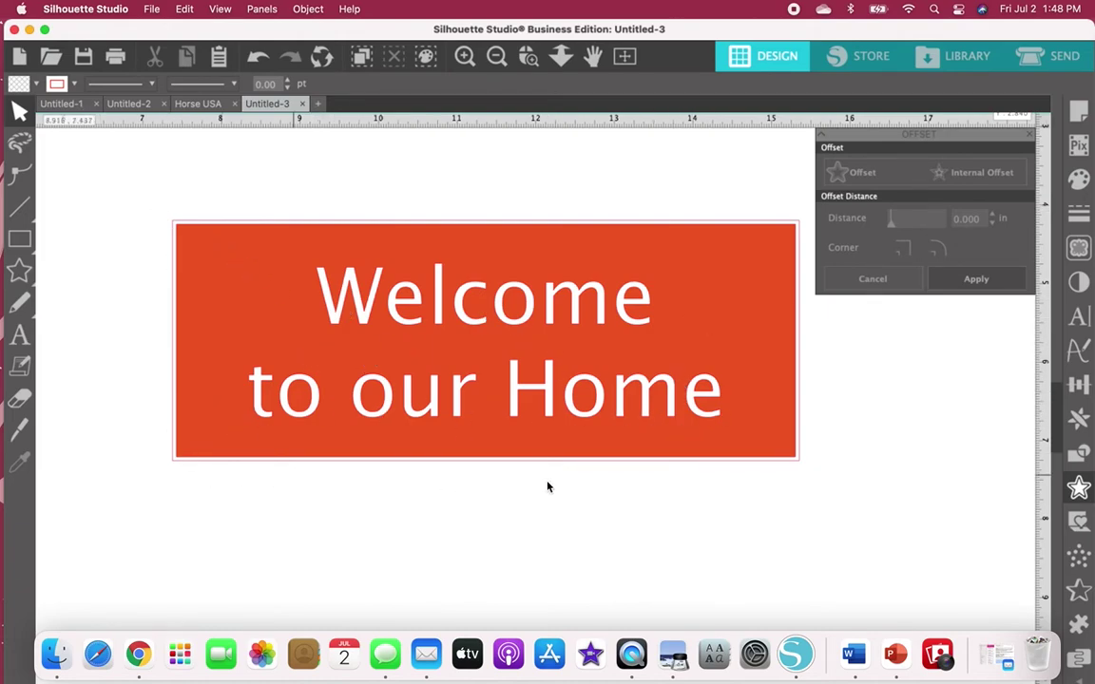
{"action": "left_click", "coordinate": [228, 285]}
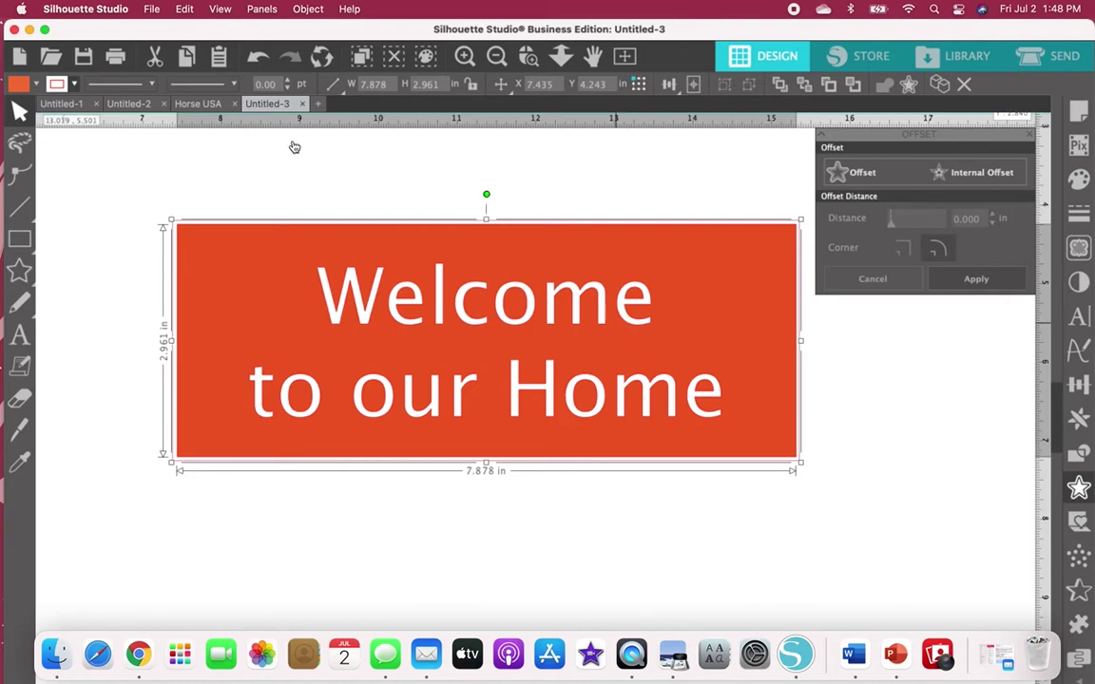
Remove the red fill from the combined sign, leaving only outlines.
{"action": "left_click", "coordinate": [74, 85]}
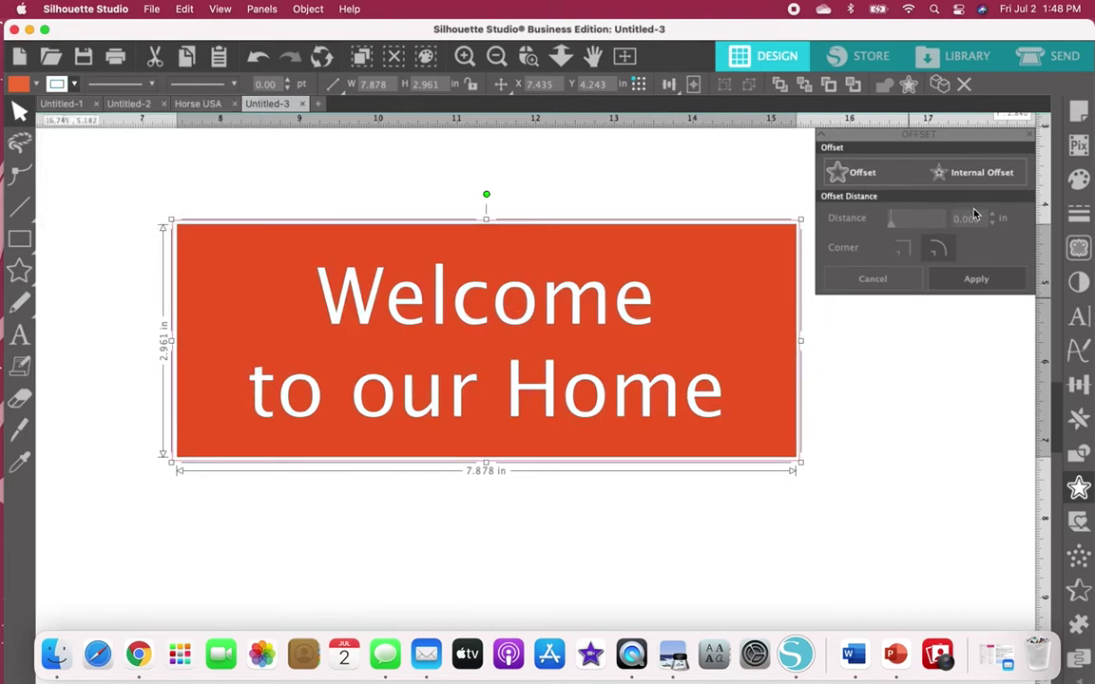
{"action": "left_click", "coordinate": [1082, 182]}
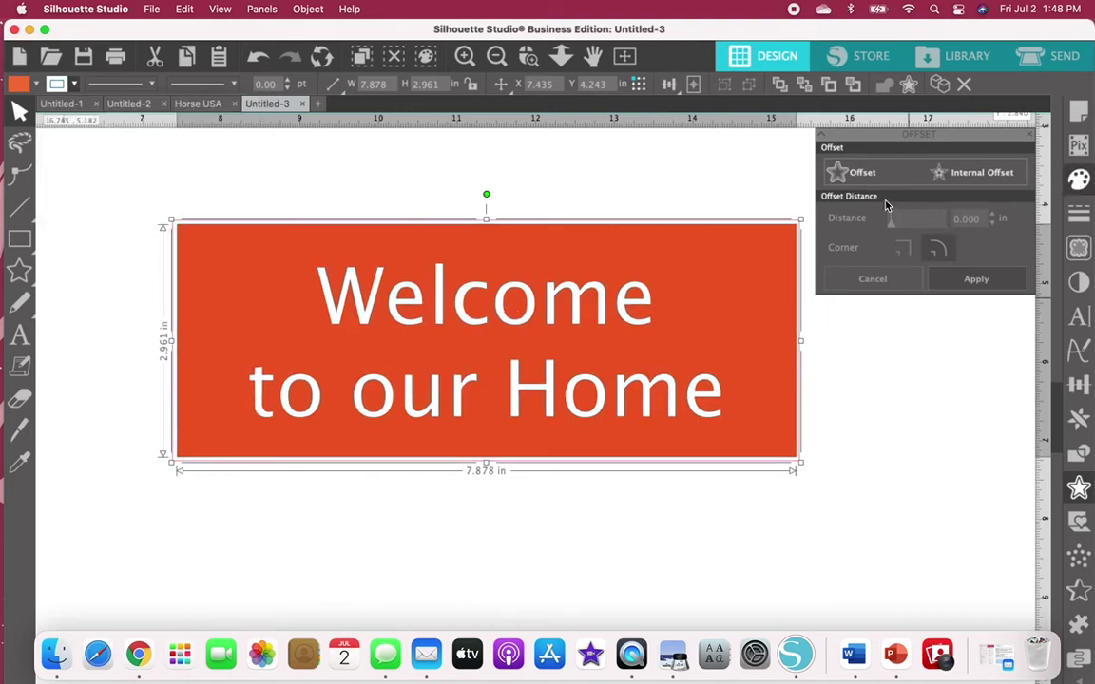
{"action": "left_click", "coordinate": [841, 238]}
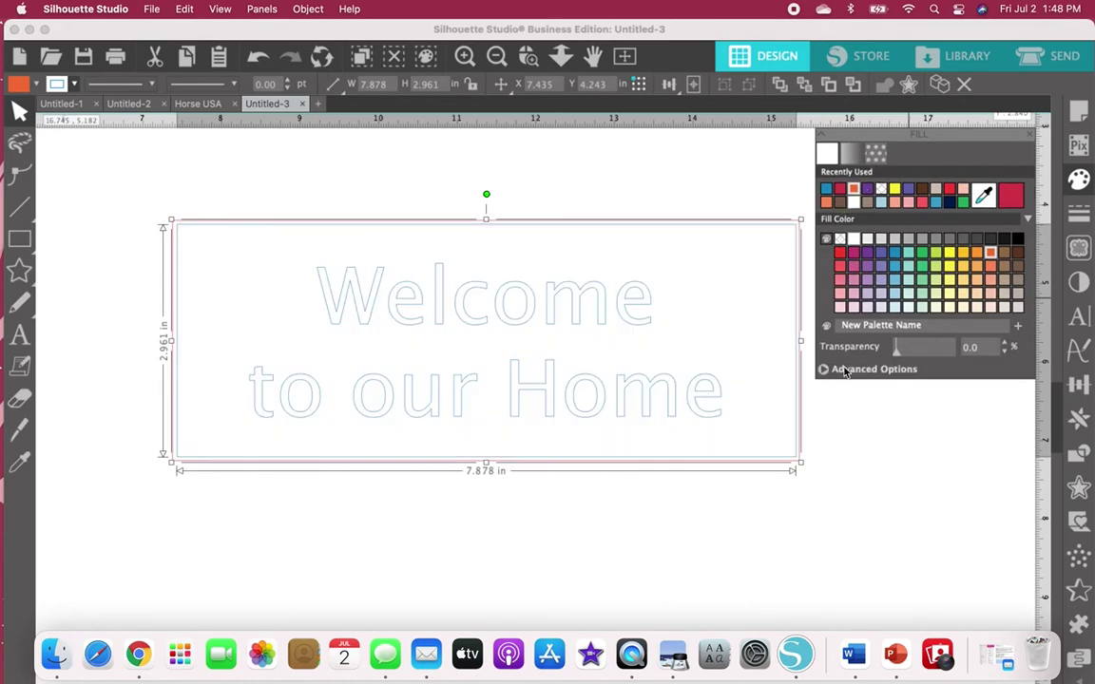
{"action": "left_click", "coordinate": [381, 186]}
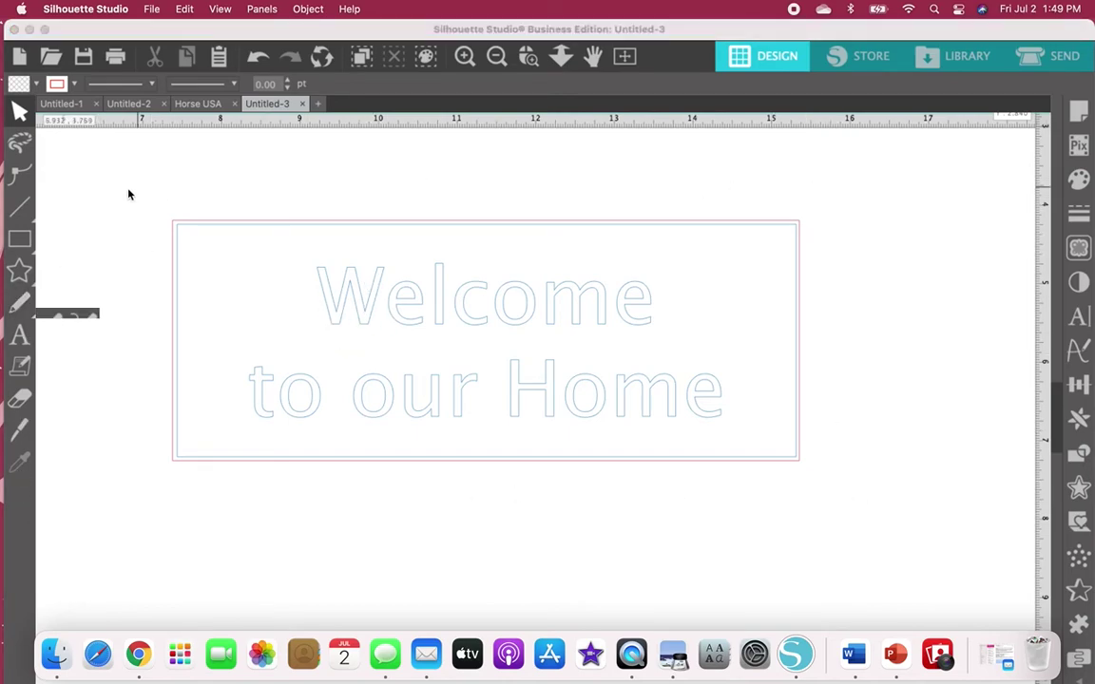
Flip the whole stamp design, border included, horizontally.
{"action": "left_click_drag", "start_coordinate": [126, 189], "coordinate": [842, 497]}
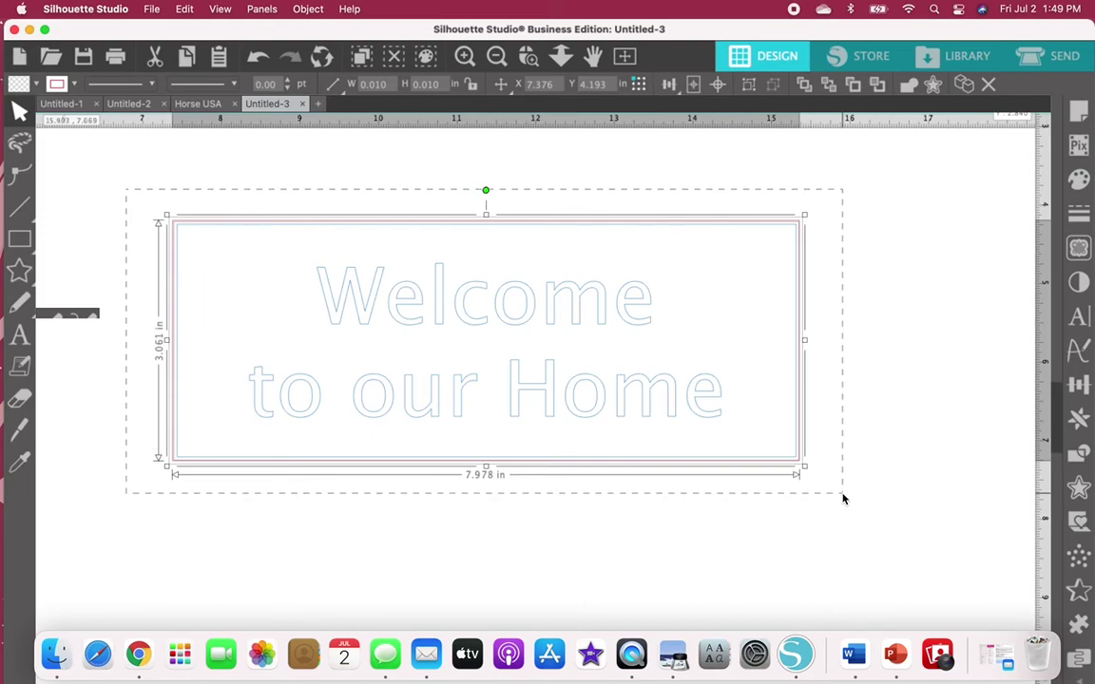
{"action": "right_click", "coordinate": [586, 288]}
{"action": "scroll", "coordinate": [625, 361], "scroll_direction": "down", "scroll_amount": 3}
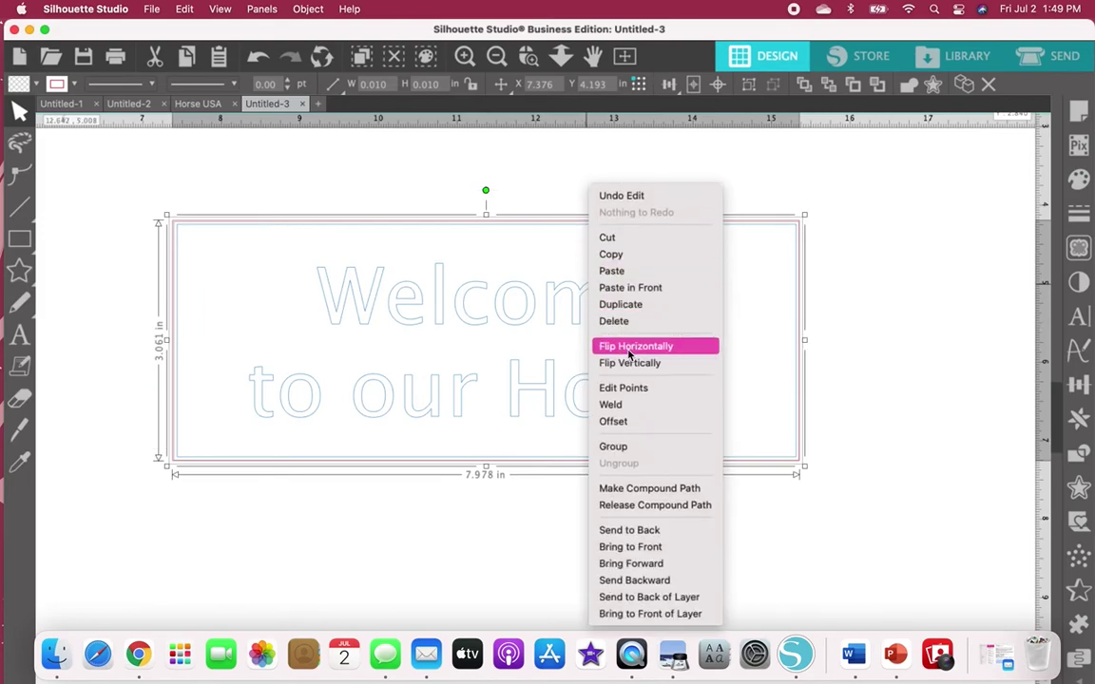
{"action": "left_click", "coordinate": [686, 346]}
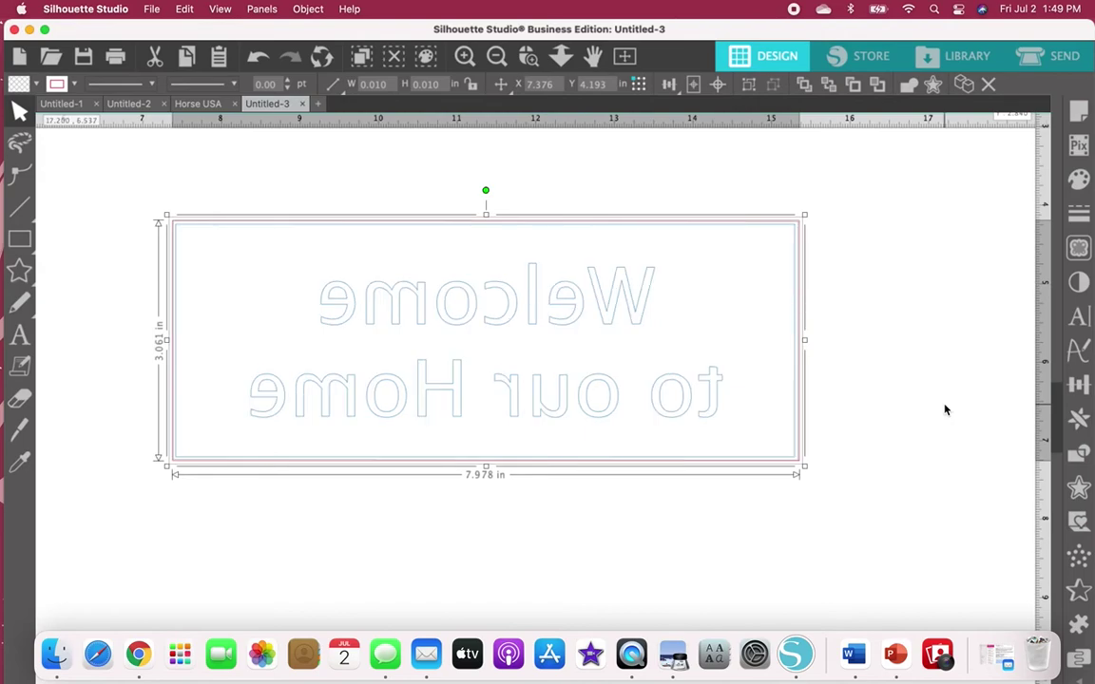
{"action": "left_click", "coordinate": [925, 348]}
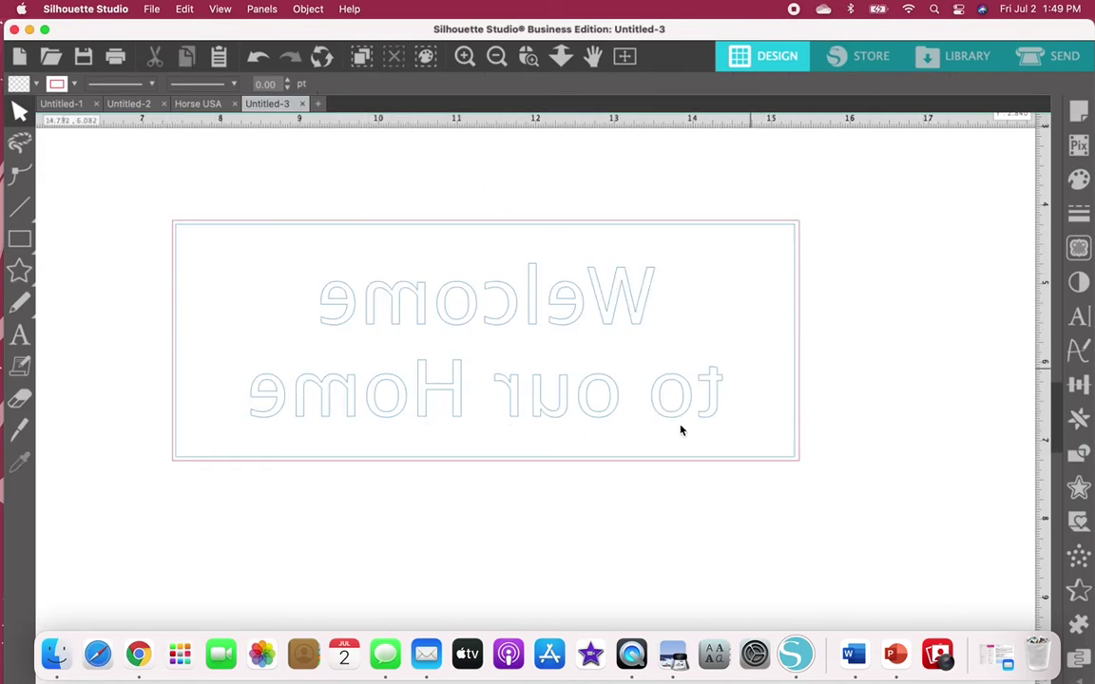
{"action": "left_click", "coordinate": [151, 9]}
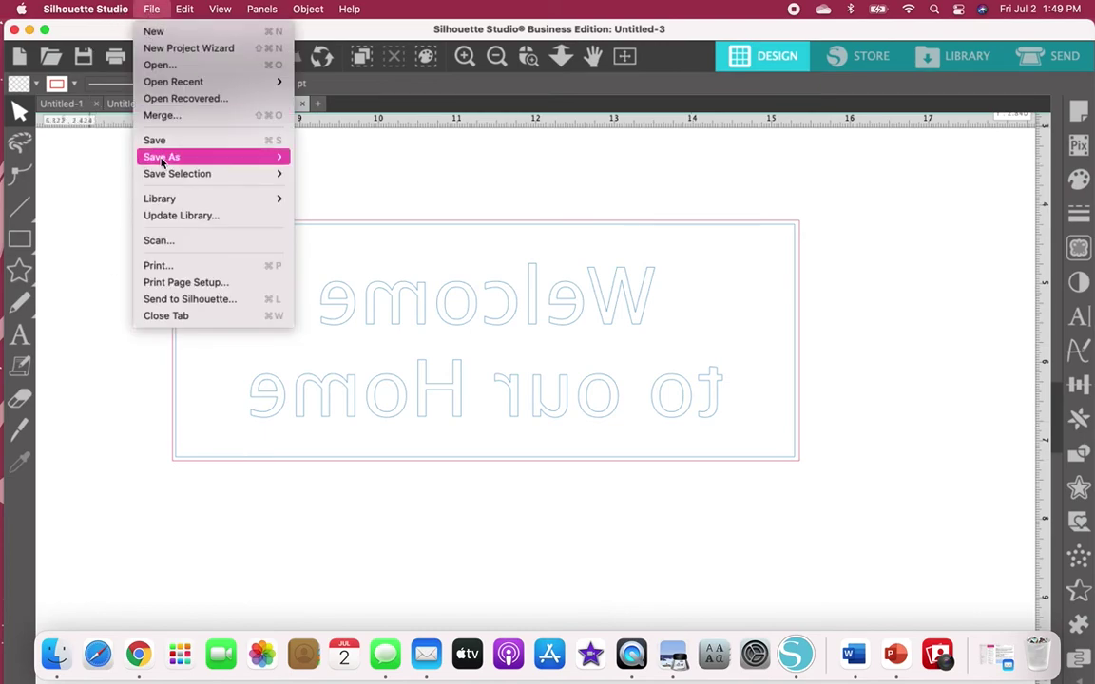
Save the design to the hard drive as 'Stamp test' in SVG format in the Glowforge folder.
{"action": "mouse_move", "coordinate": [285, 157]}
{"action": "left_click", "coordinate": [328, 157]}
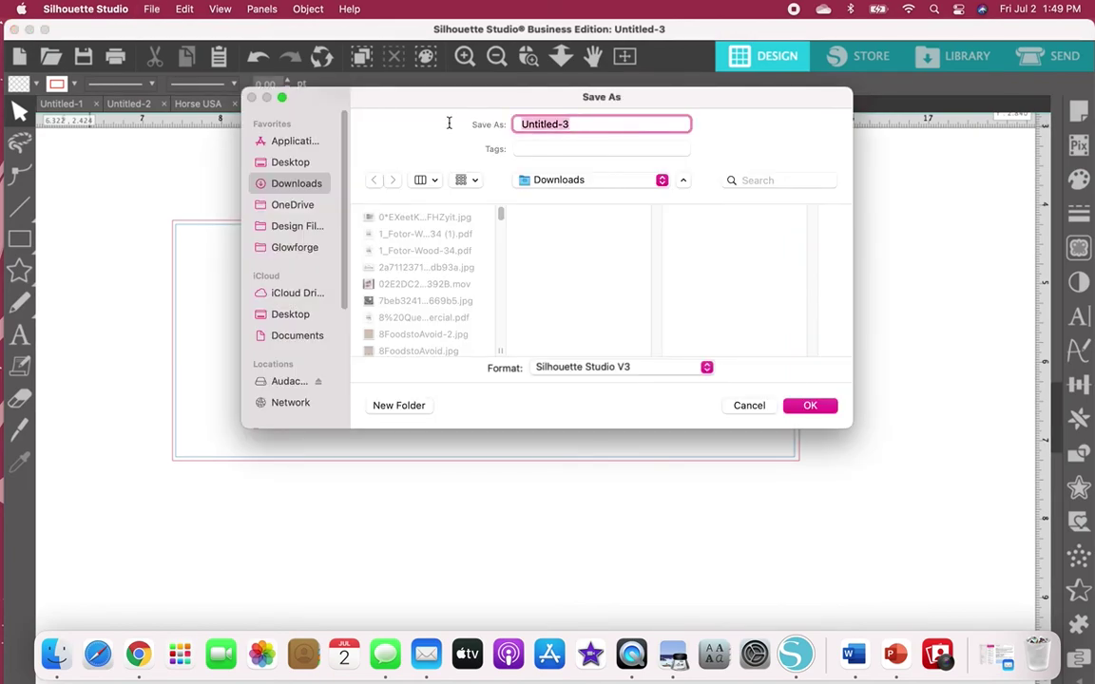
{"action": "type", "text": "Stamp"}
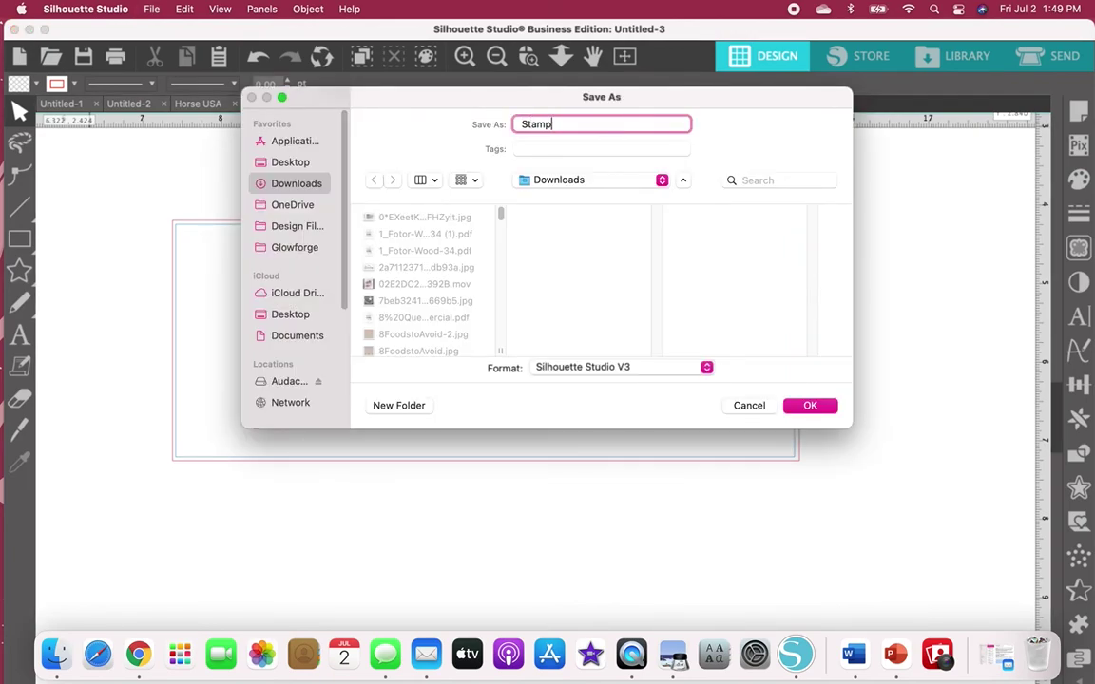
{"action": "type", "text": " test"}
{"action": "left_click", "coordinate": [292, 248]}
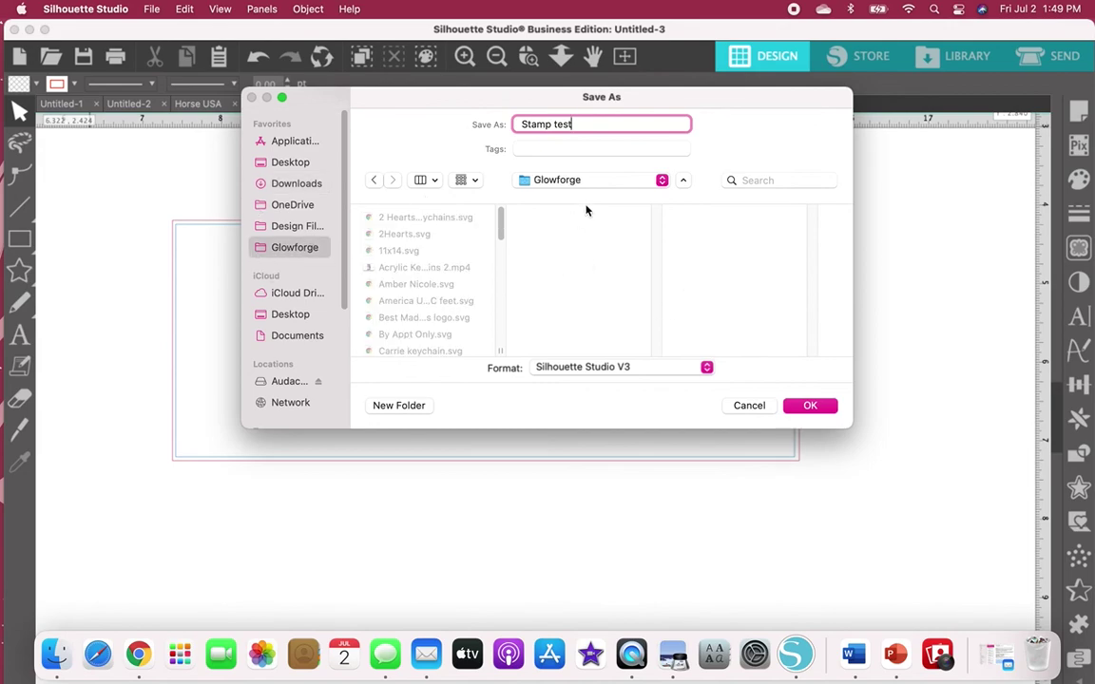
{"action": "left_click", "coordinate": [611, 368]}
{"action": "left_click", "coordinate": [585, 408]}
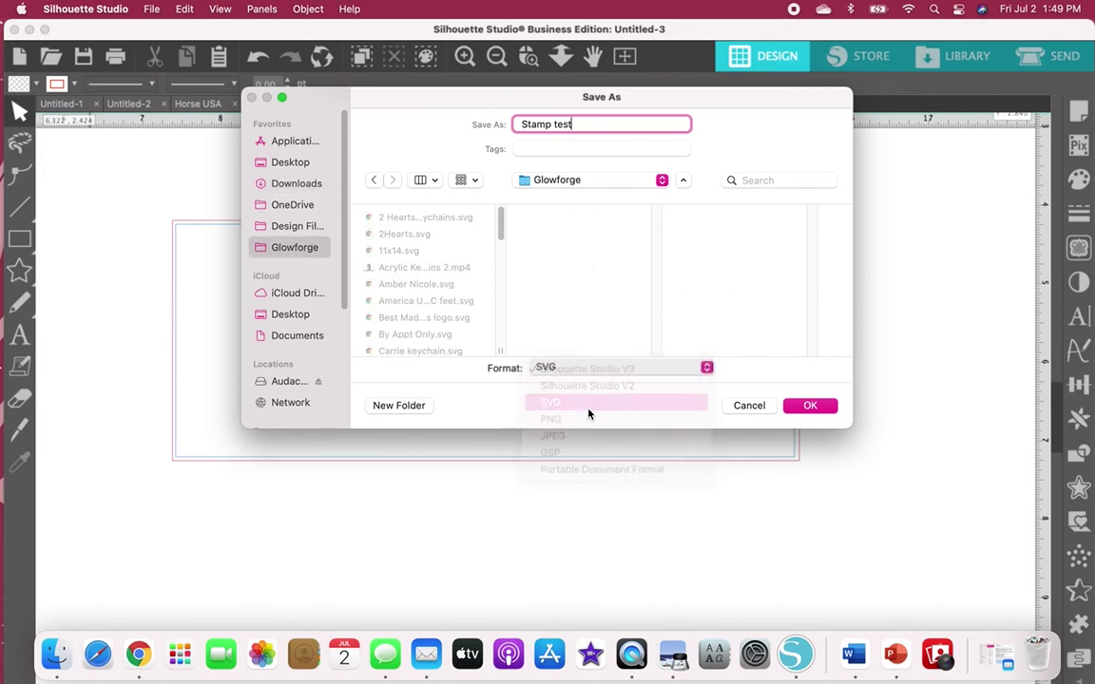